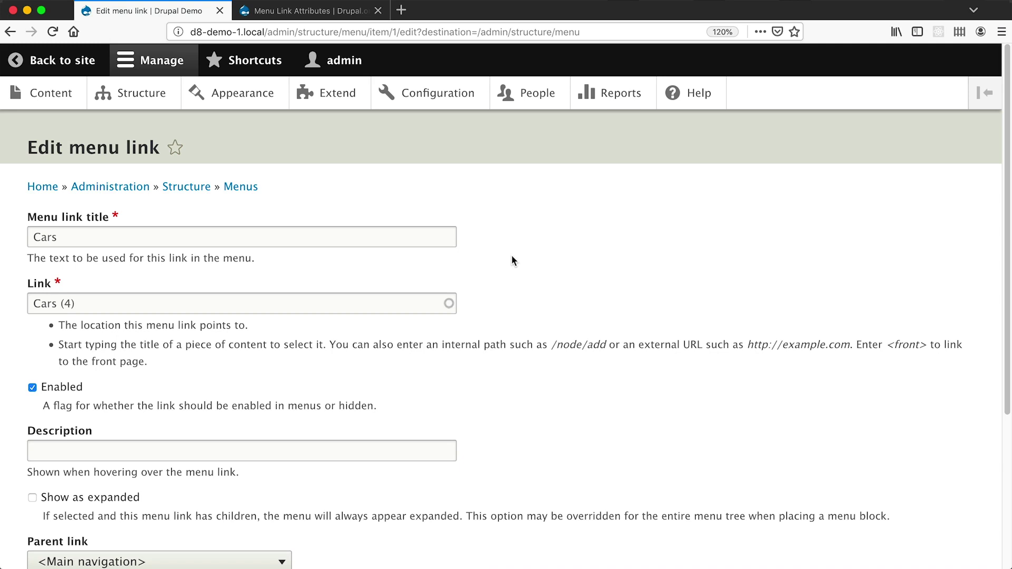
Step: Switch to the terminal and download the Menu Link Attributes module by running composer require drupal/menu_link_attributes
click(318, 12)
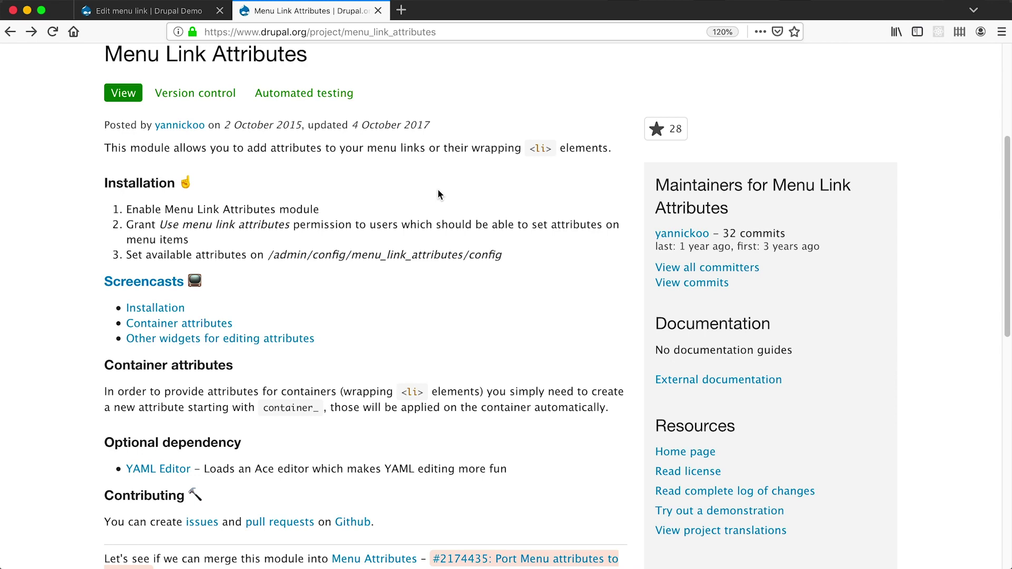
key(super+Tab)
key(super+Tab)
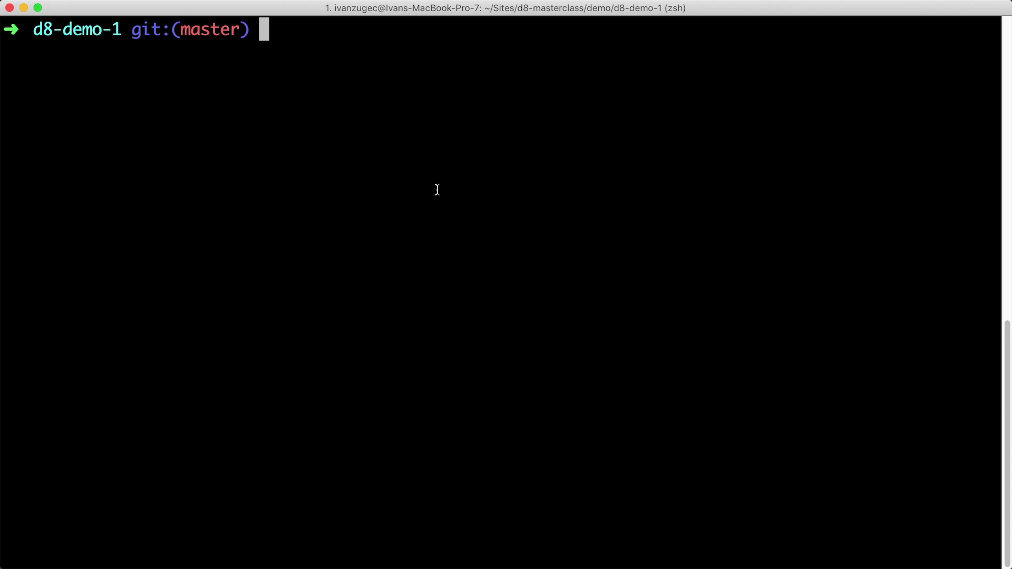
text(compo)
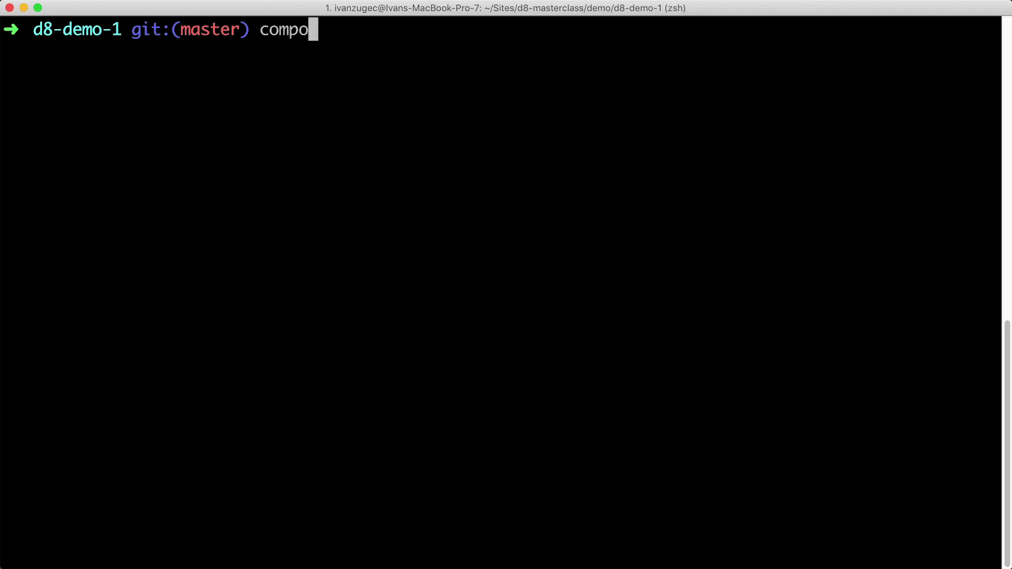
text(ser requir)
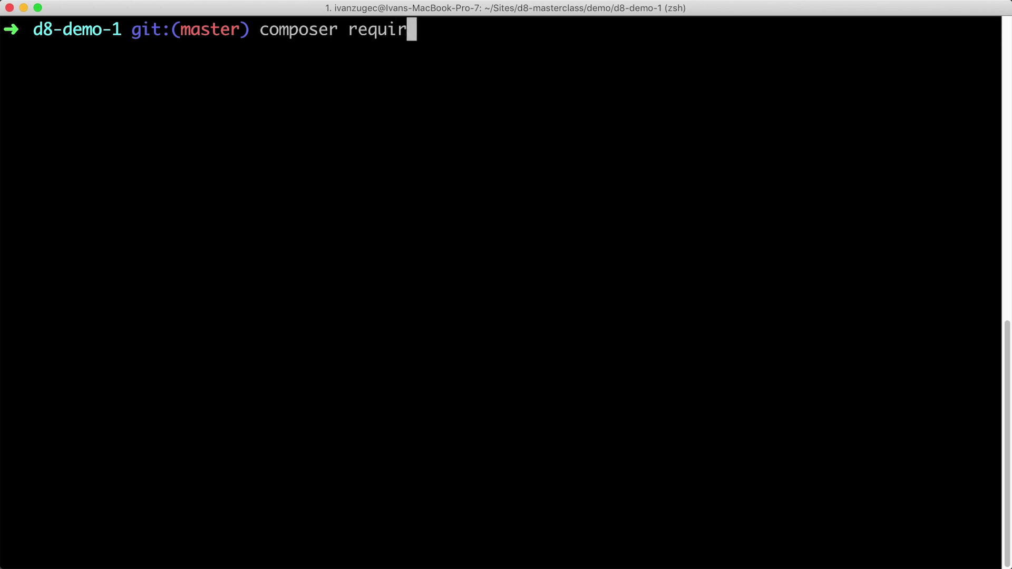
text(e drupal/menu_i)
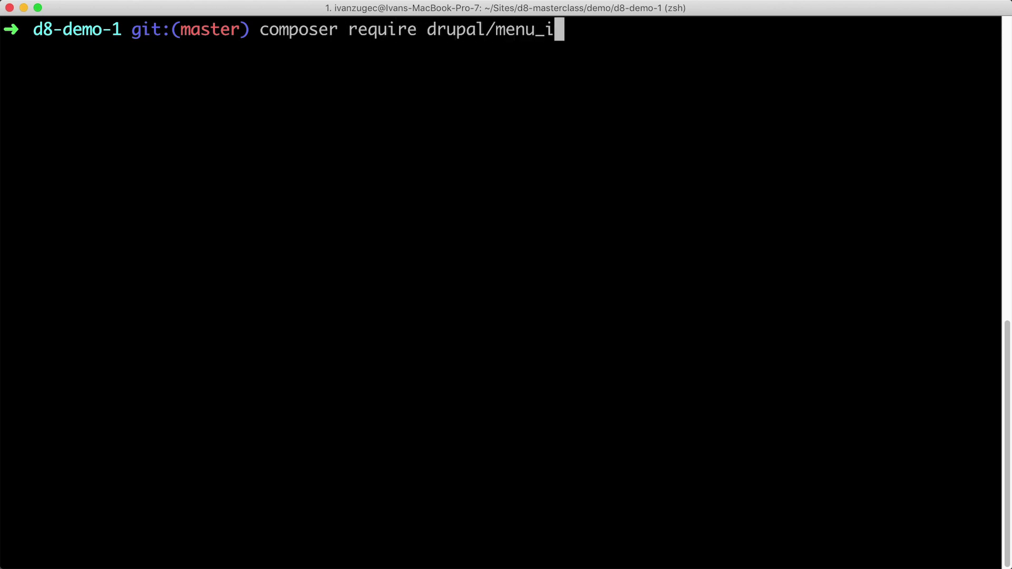
key(BackSpace)
text(link_at)
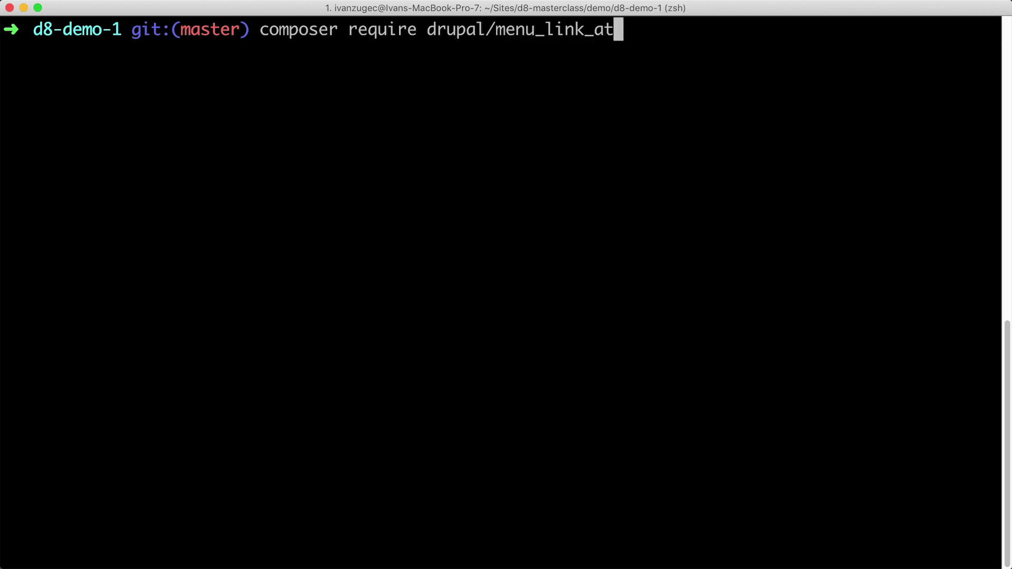
text(tributes)
key(Return)
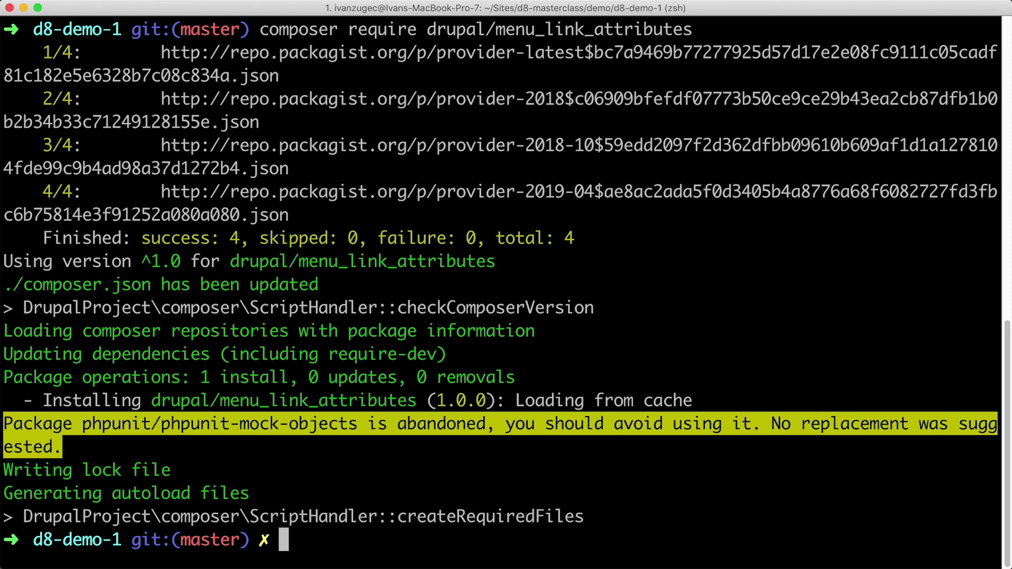
Step: Back in the browser, close the module's project page, filter the site's modules by "menu" and install Menu Link Attributes
key(super+Tab)
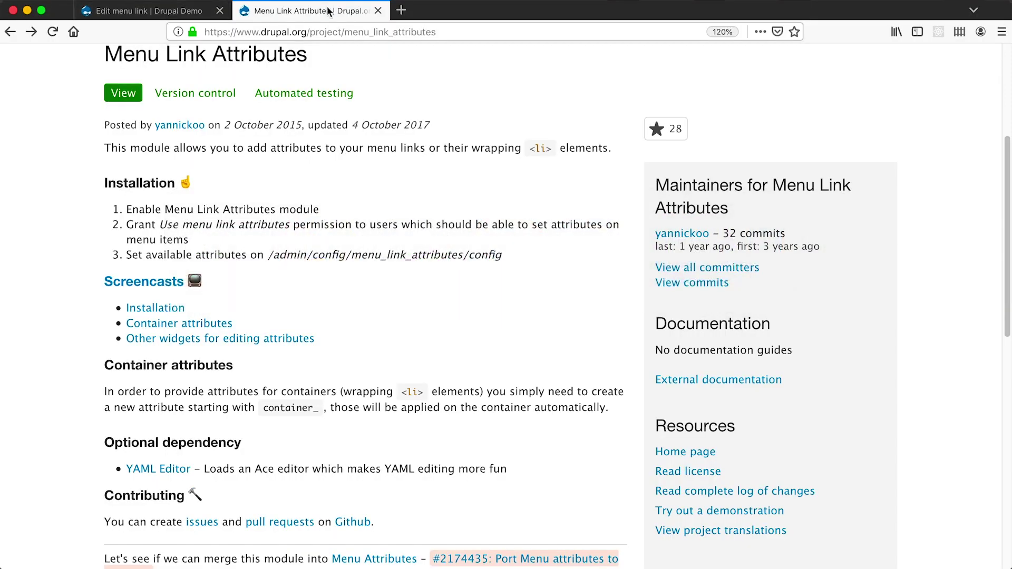
click(376, 11)
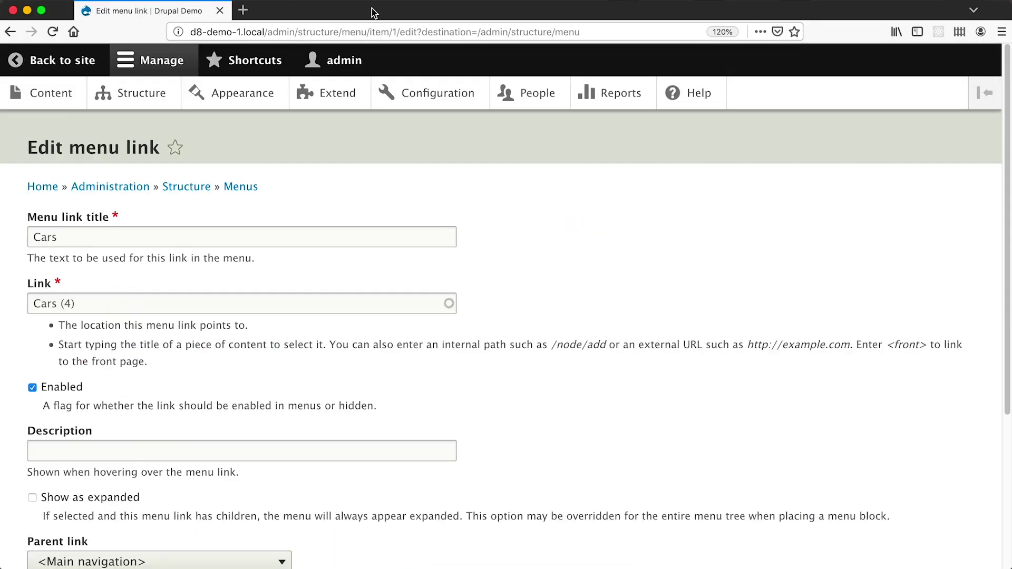
click(323, 106)
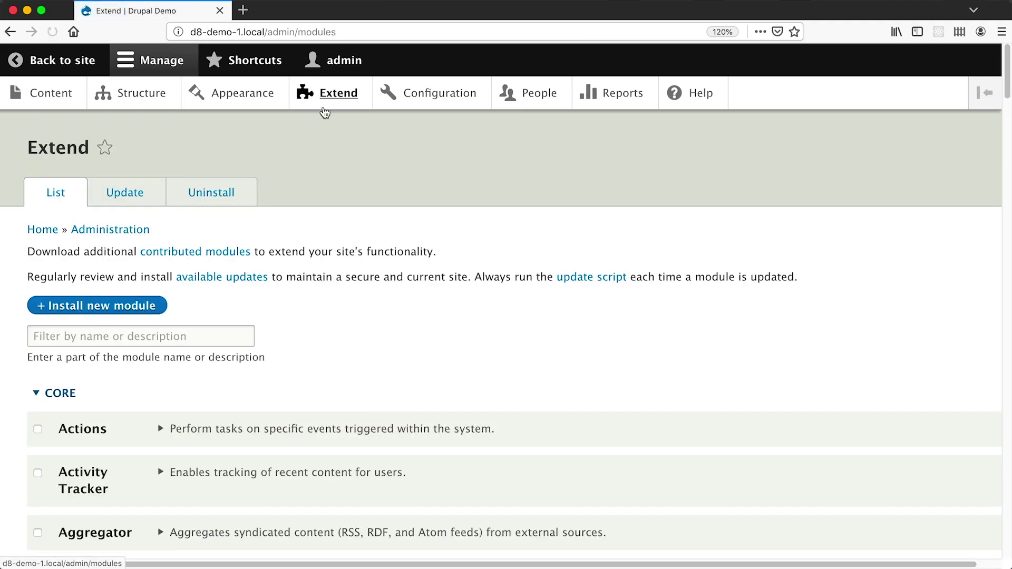
click(115, 336)
text(menu)
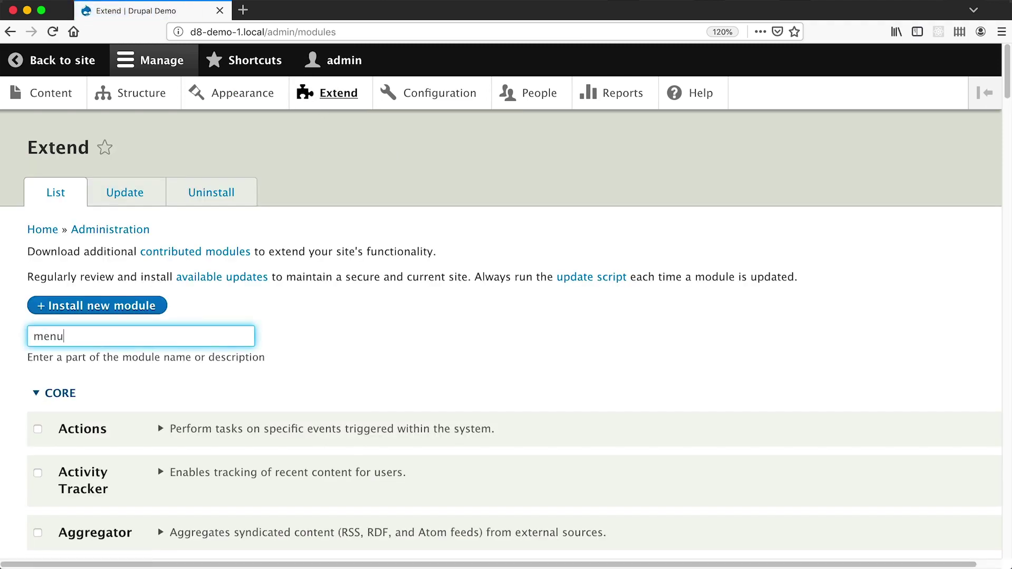
scroll(132, 377, down, 5)
scroll(151, 358, down, 1)
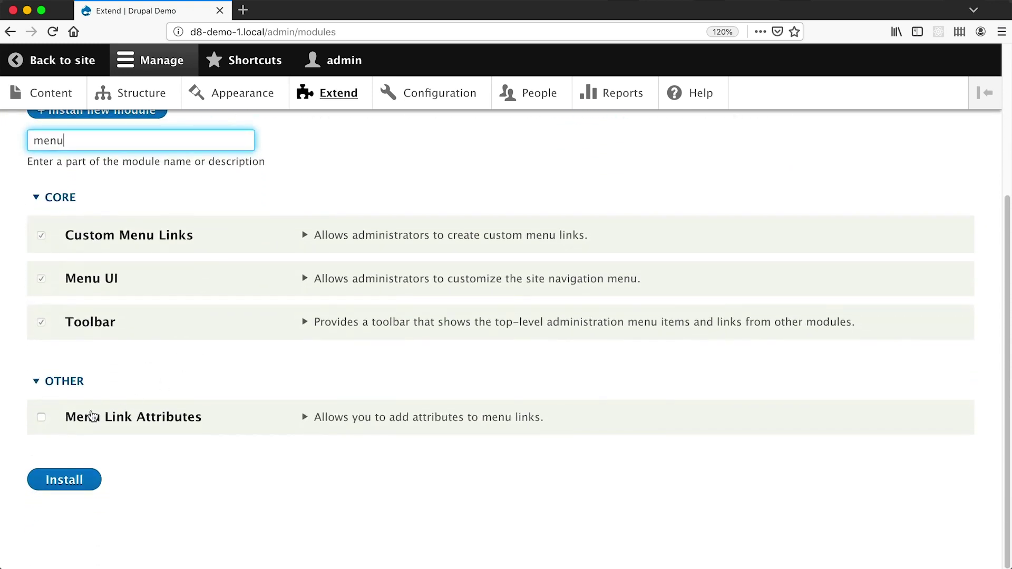
click(120, 417)
click(58, 487)
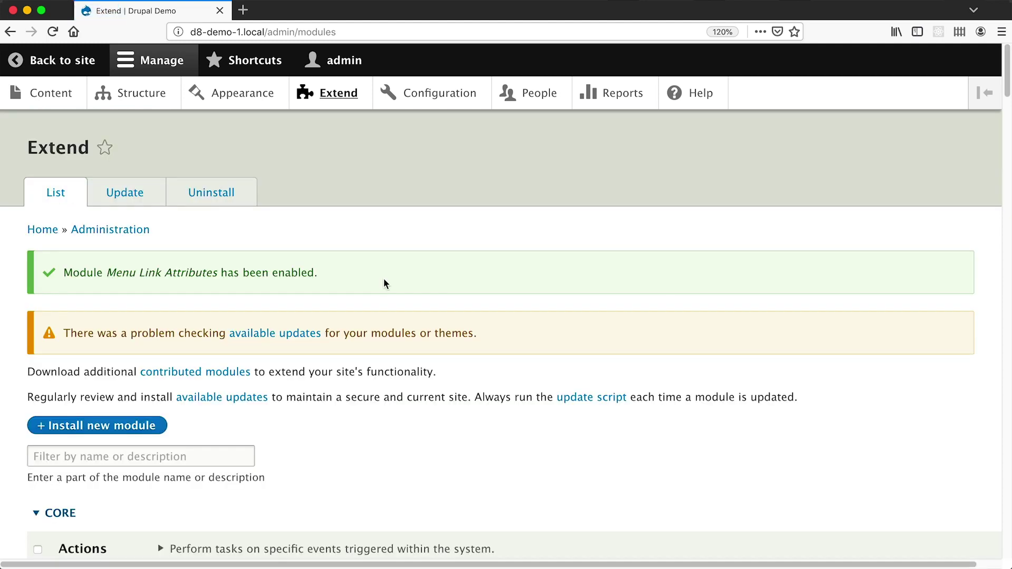
Step: Open the available attributes configuration for menus and examine the class and target definitions
click(141, 92)
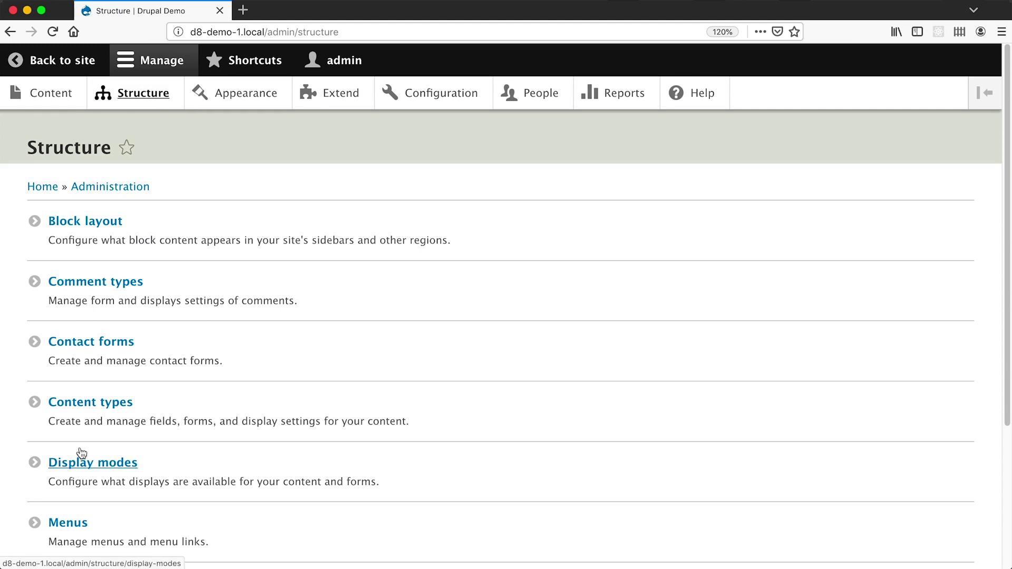
click(73, 523)
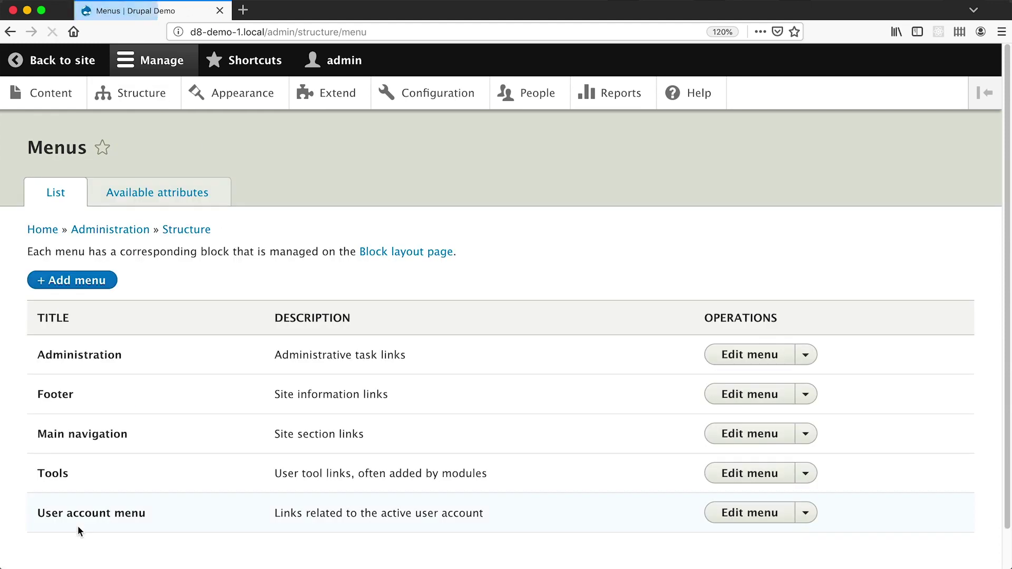
click(137, 200)
click(216, 452)
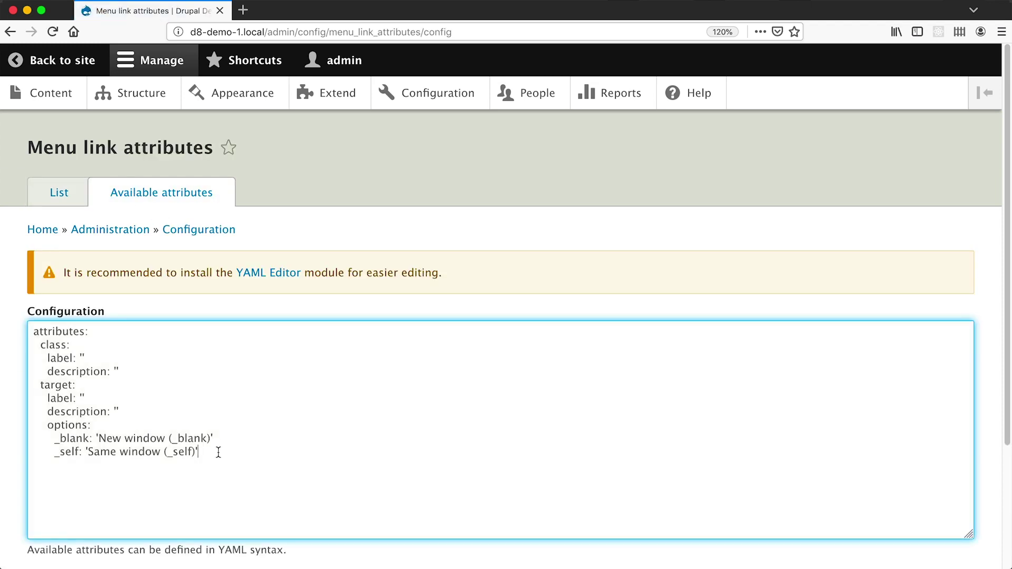
double_click(58, 346)
double_click(61, 385)
click(89, 386)
click(134, 337)
key(Return)
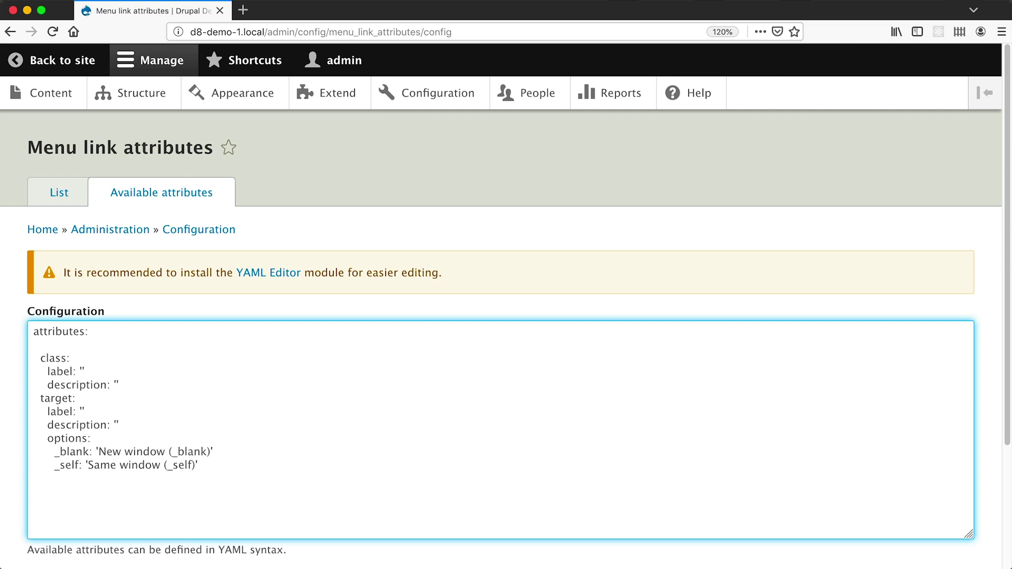
key(BackSpace)
key(BackSpace)
click(58, 199)
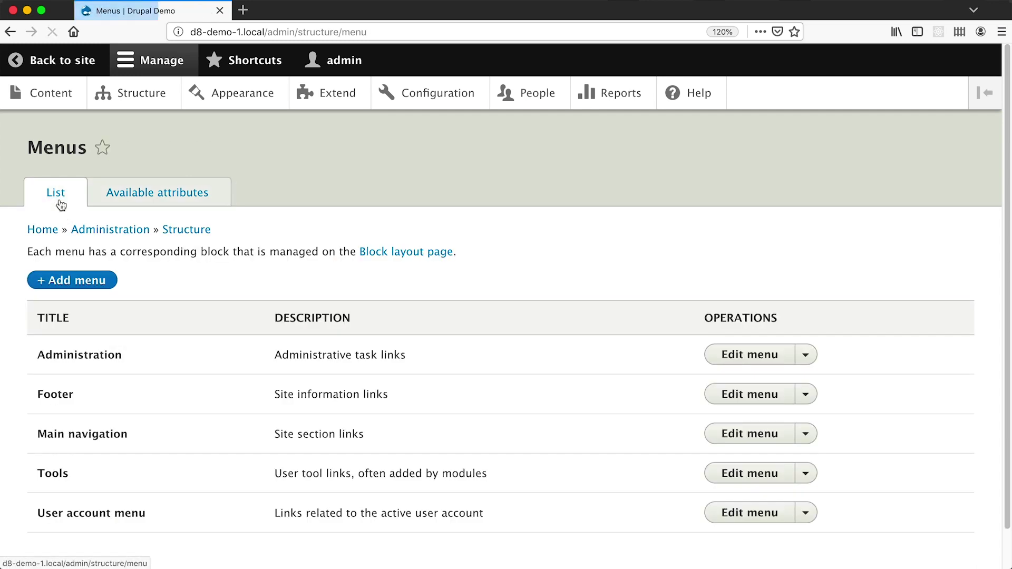
click(747, 434)
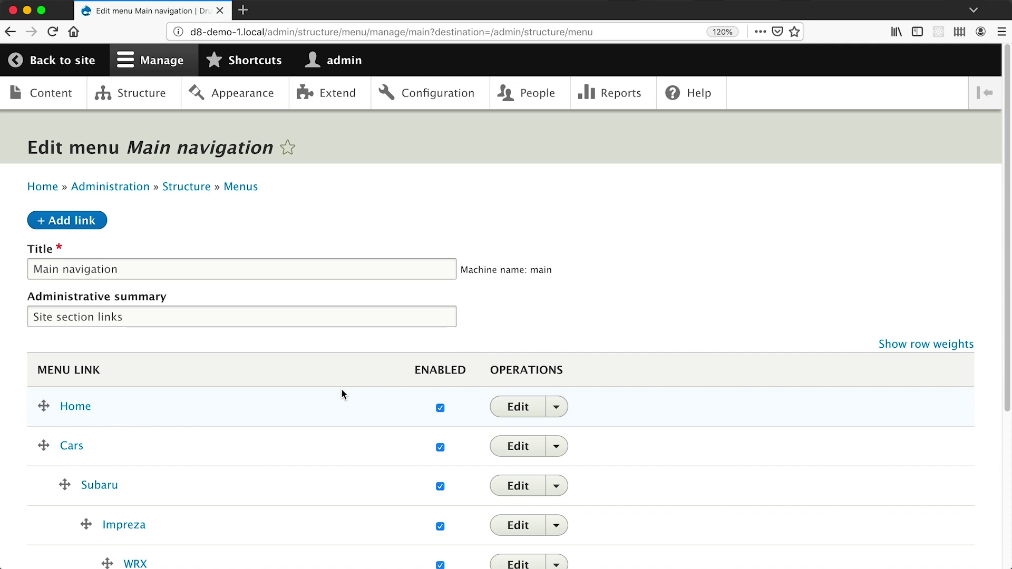
click(92, 224)
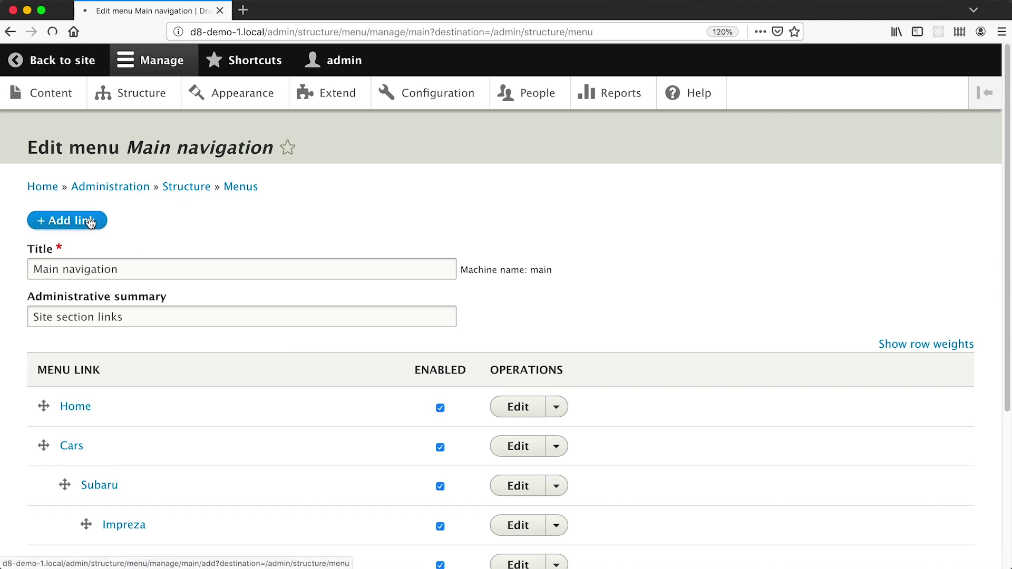
click(105, 238)
text(Ext)
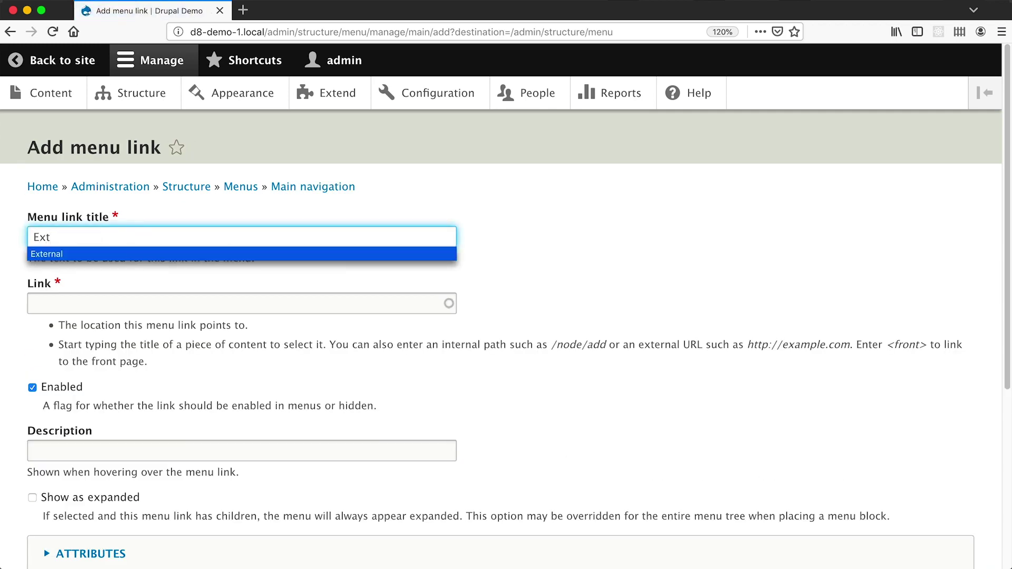
click(106, 253)
click(114, 305)
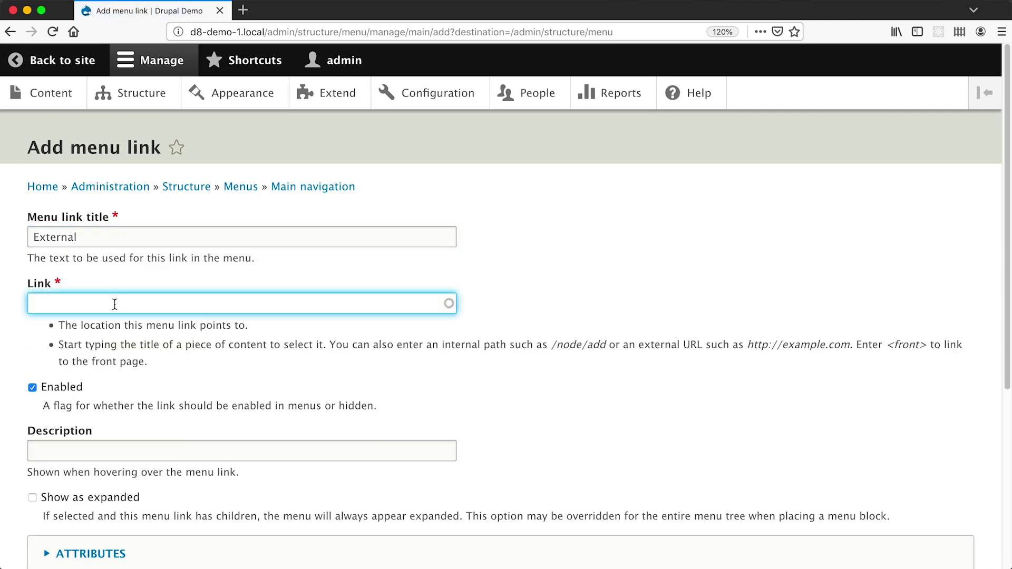
text(http://drupal.org)
Step: Set the link's target attribute to New window (_blank) and save the menu link
scroll(183, 328, down, 5)
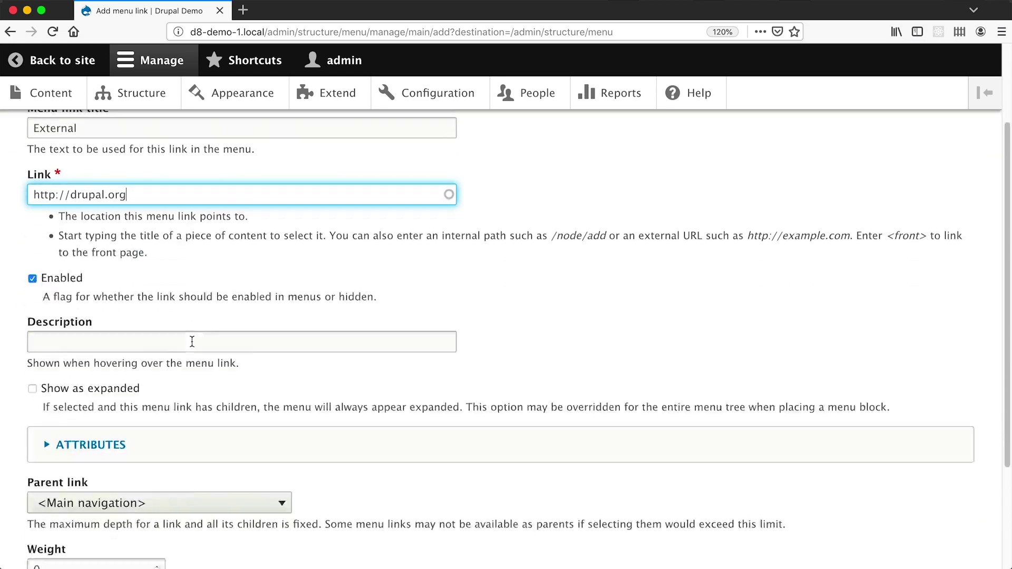
scroll(183, 329, down, 1)
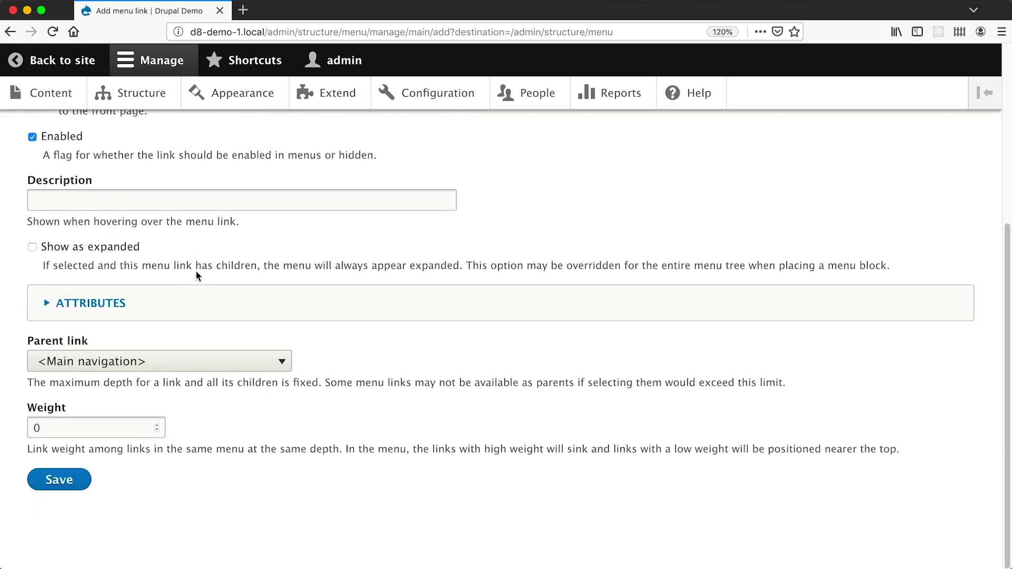
click(91, 304)
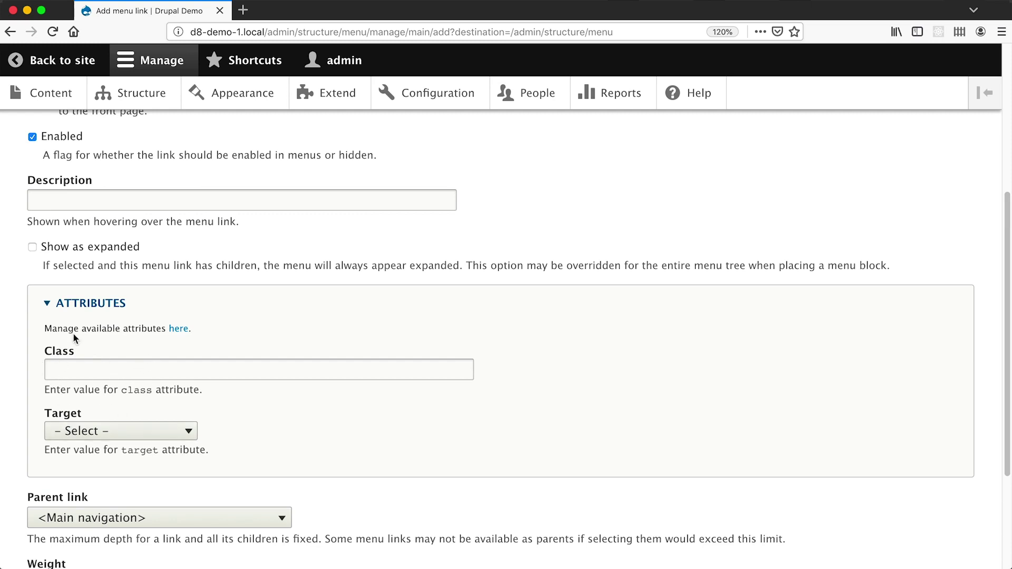
click(104, 431)
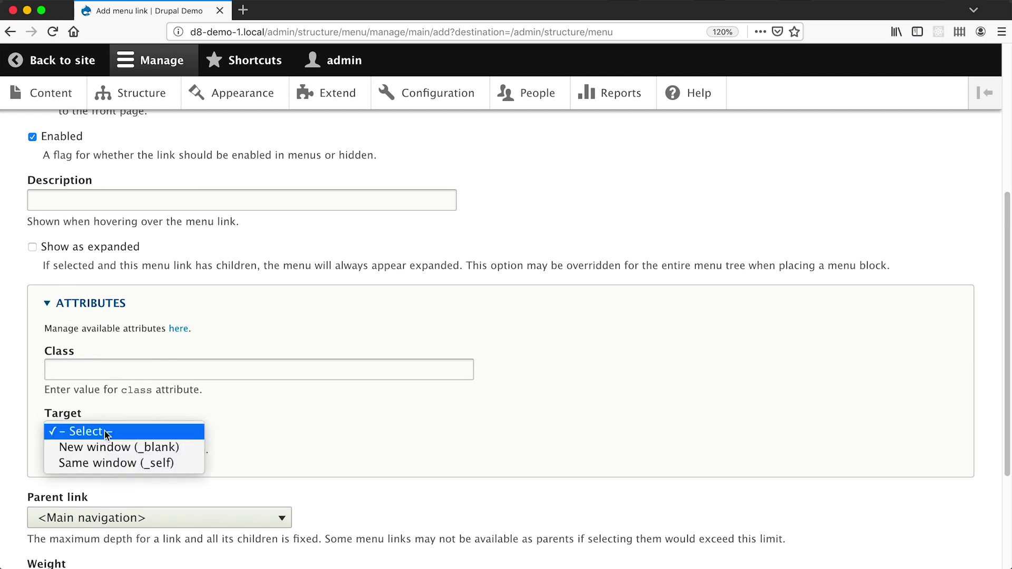
click(78, 450)
scroll(89, 437, down, 5)
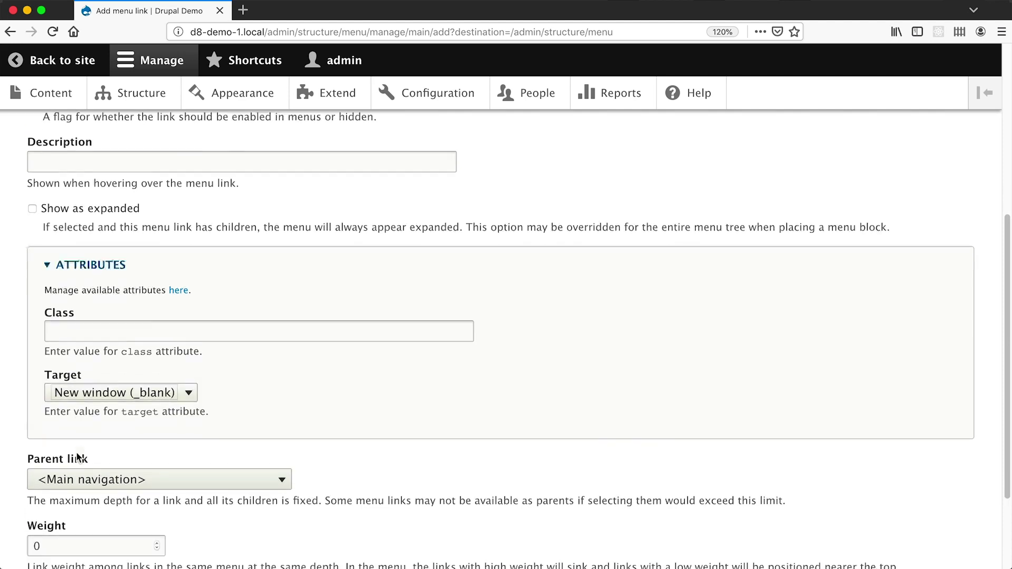
click(62, 480)
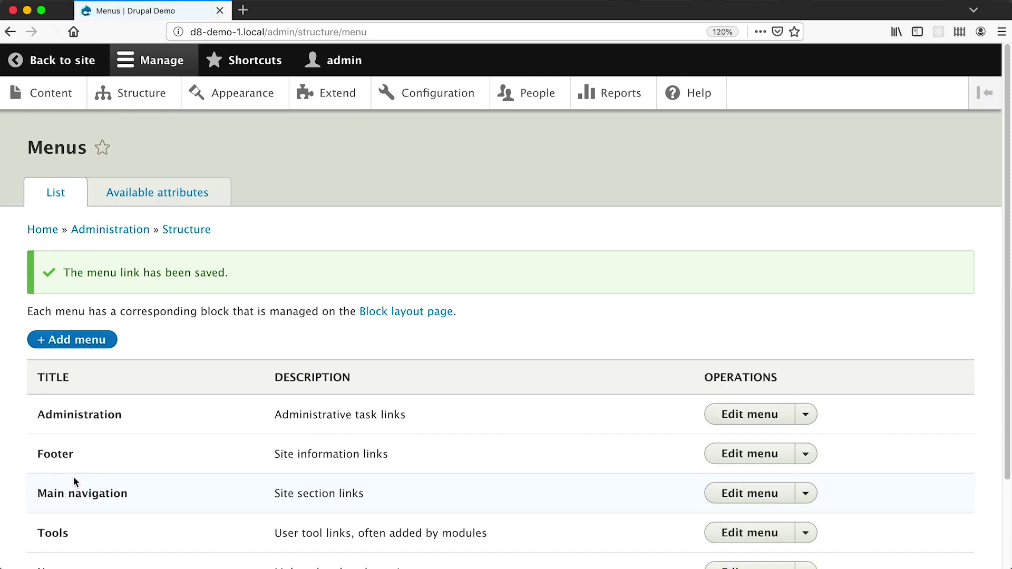
Step: Open the site's front page in a separate tab, test the External link and close the page it opens
super+click(62, 63)
click(279, 11)
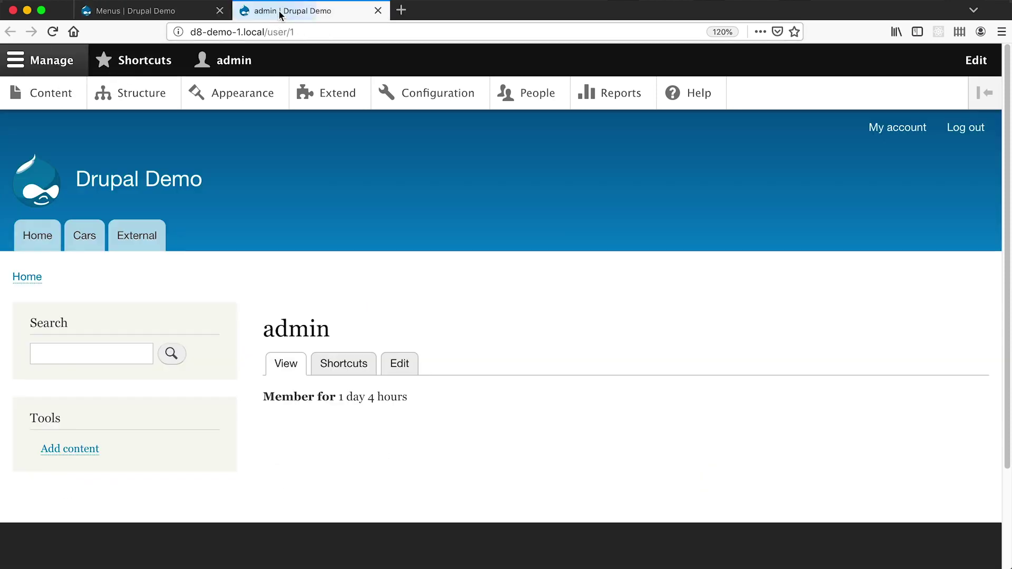
click(39, 176)
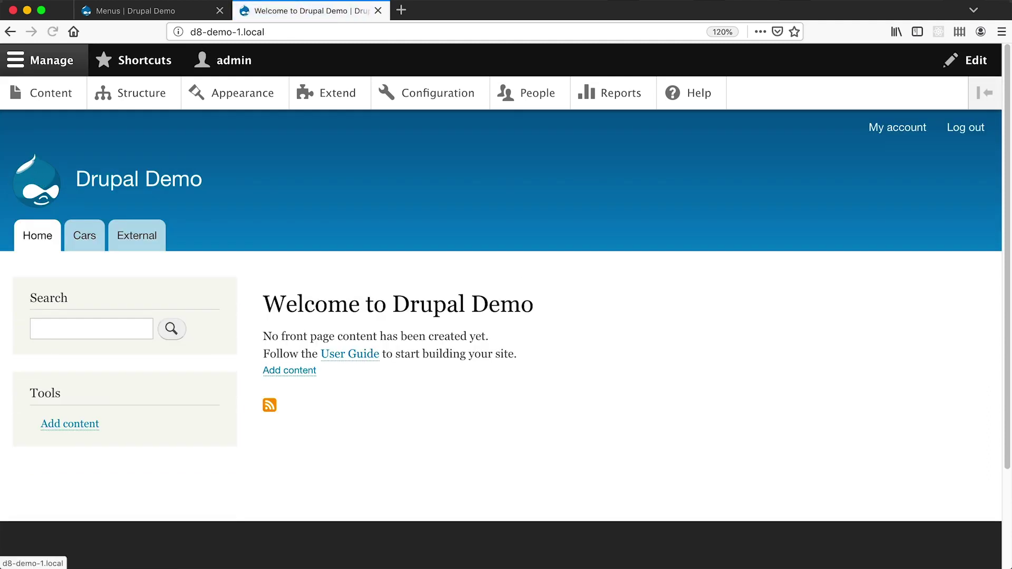
click(138, 237)
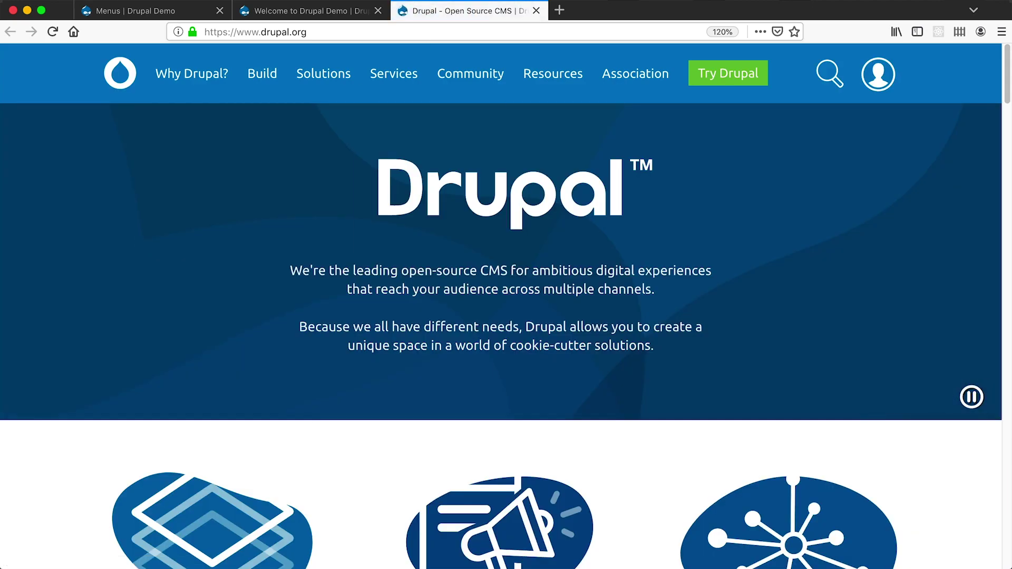
click(537, 11)
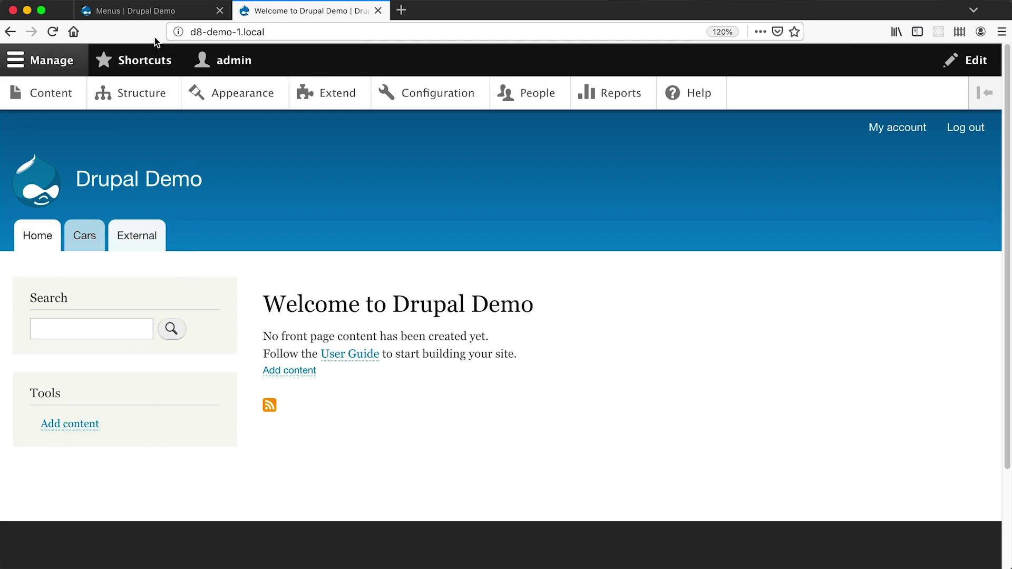
Step: Open the Cars link of the Main navigation menu for editing
click(150, 10)
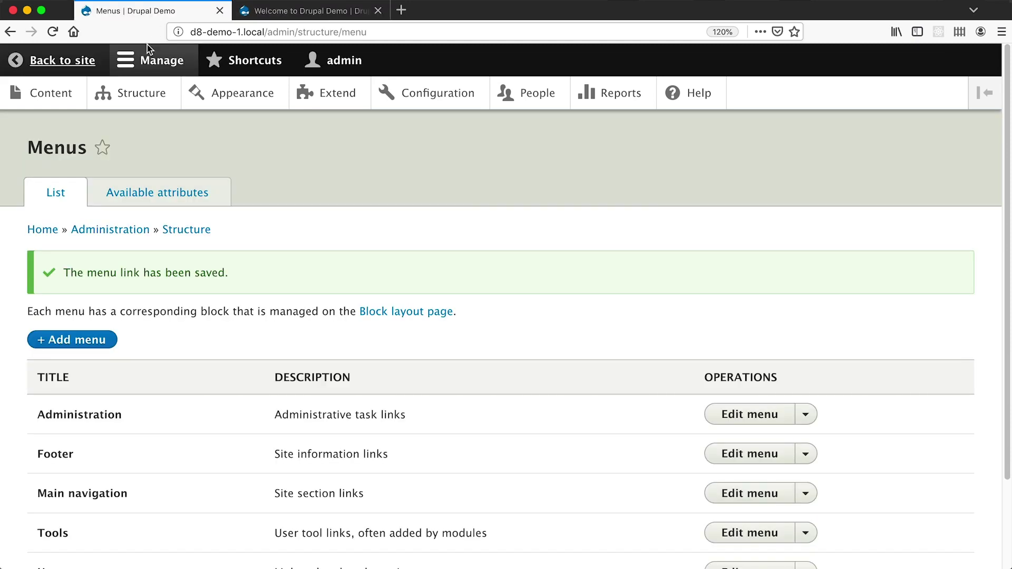
click(747, 498)
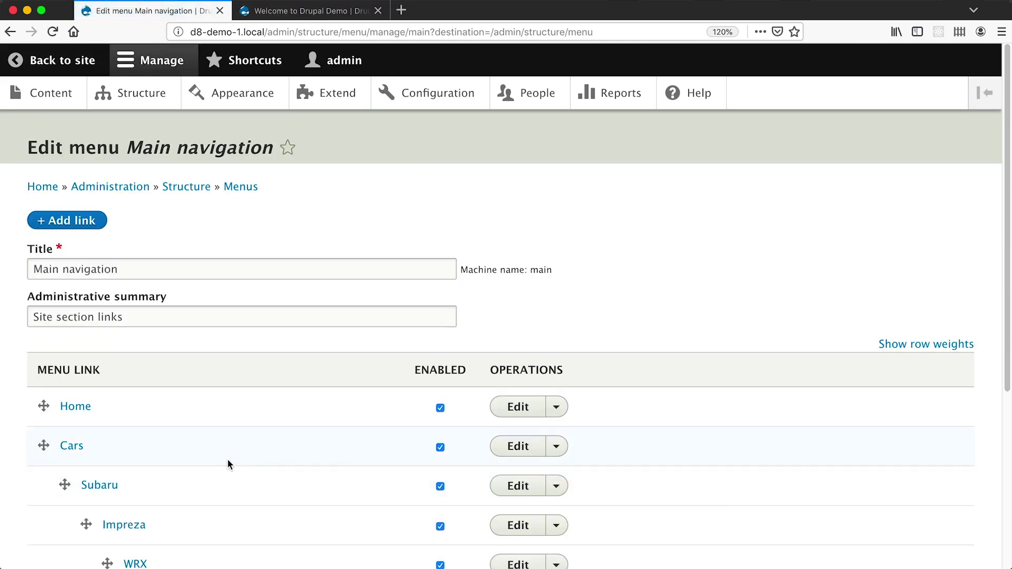
scroll(79, 311, down, 3)
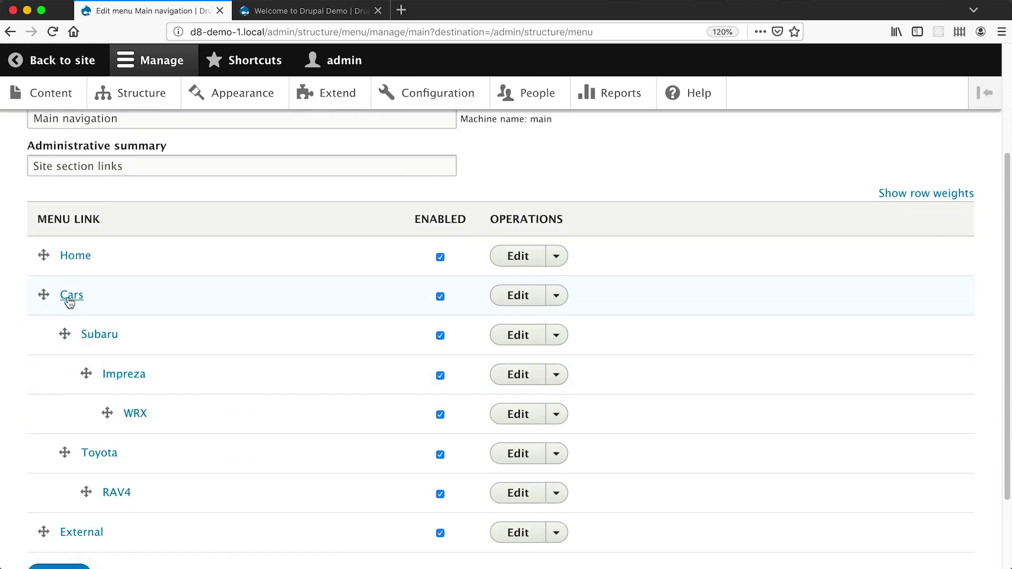
click(522, 295)
Step: Set the Cars link's class attribute to cars--link and save the menu link
scroll(55, 472, down, 5)
click(80, 321)
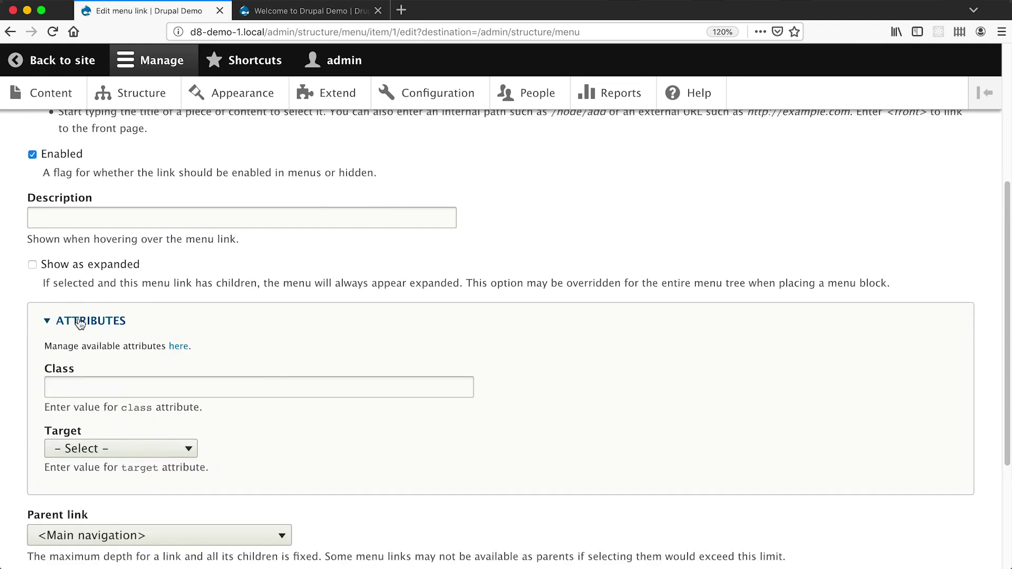
click(67, 384)
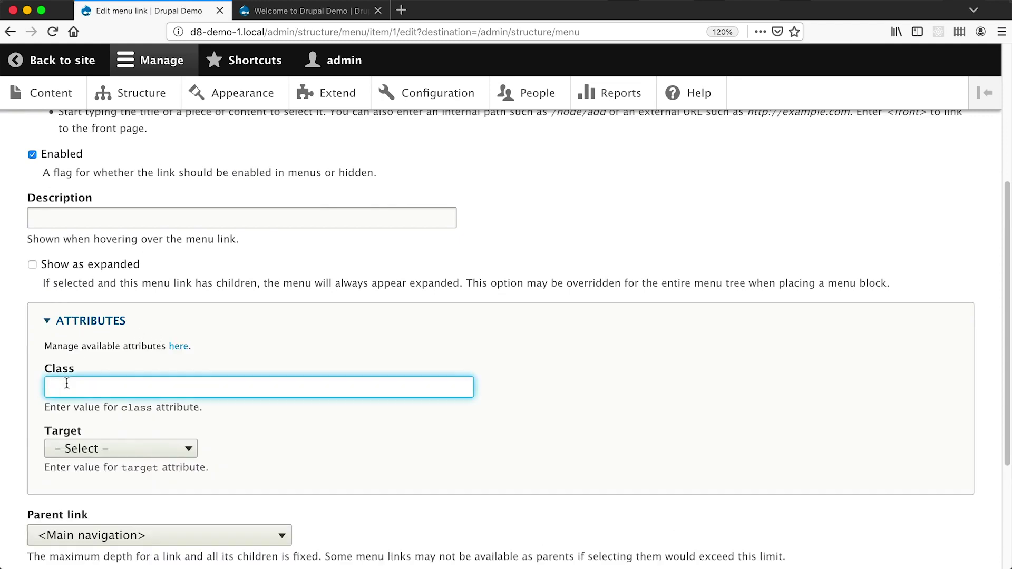
text(cars--link)
scroll(143, 404, down, 5)
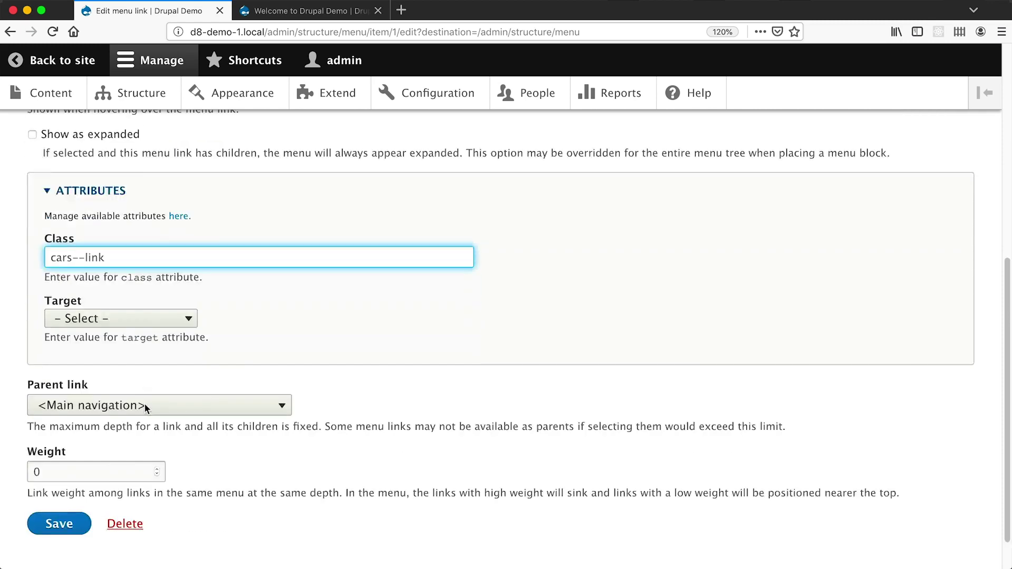
click(68, 482)
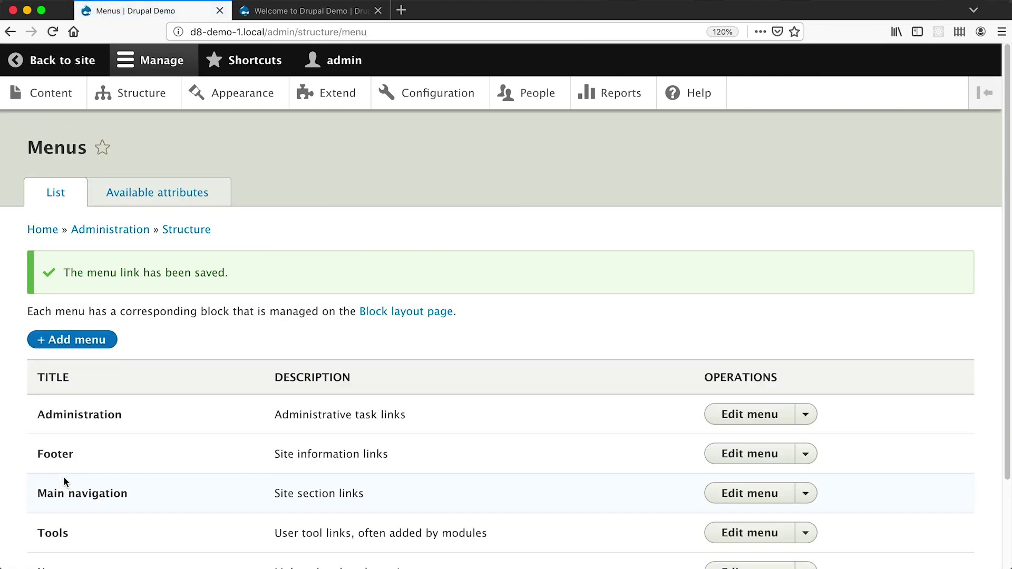
Step: Reload the site's front page and inspect the Cars link's HTML markup for its class attribute
click(286, 12)
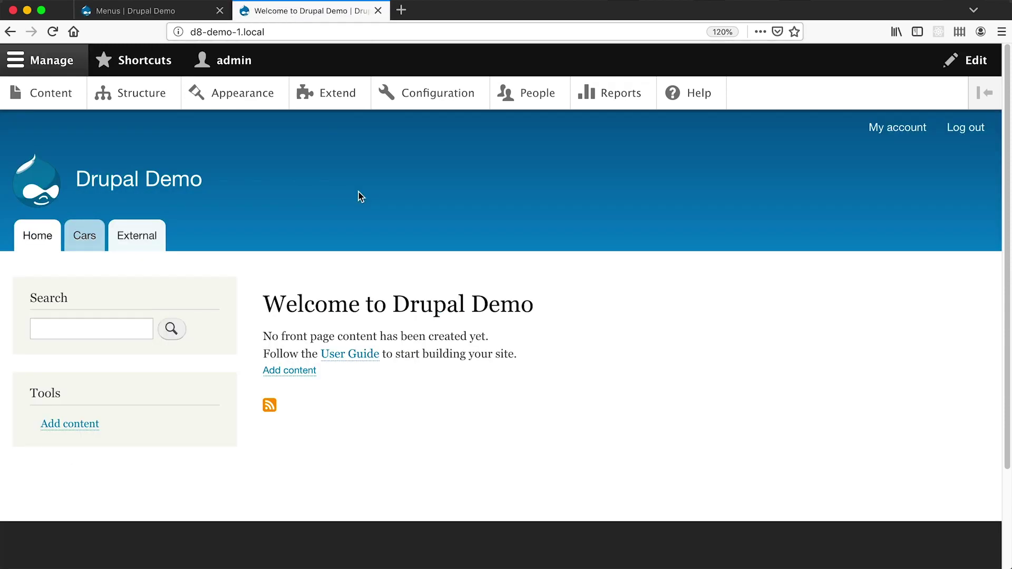
key(super+r)
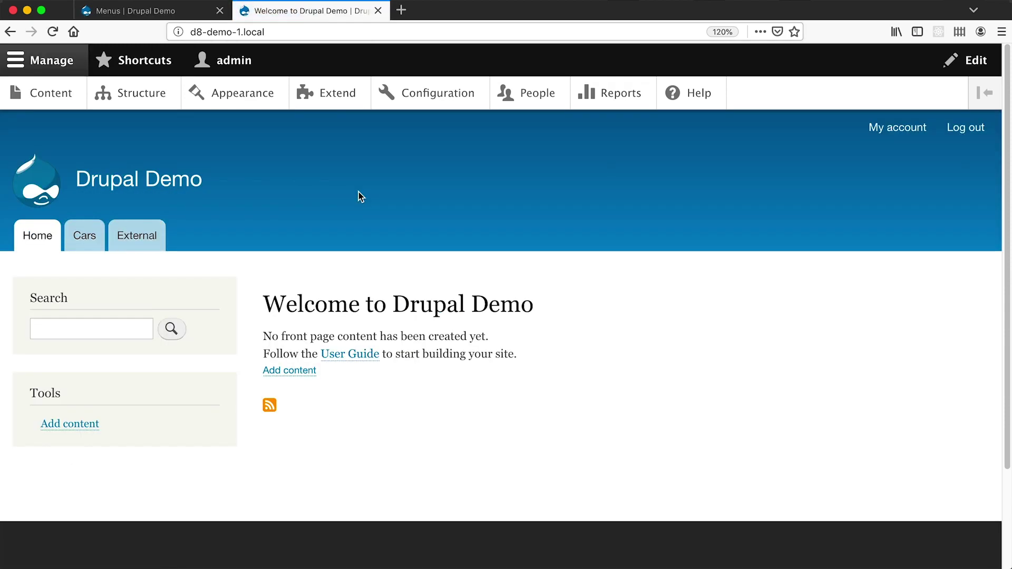
key(super+alt+i)
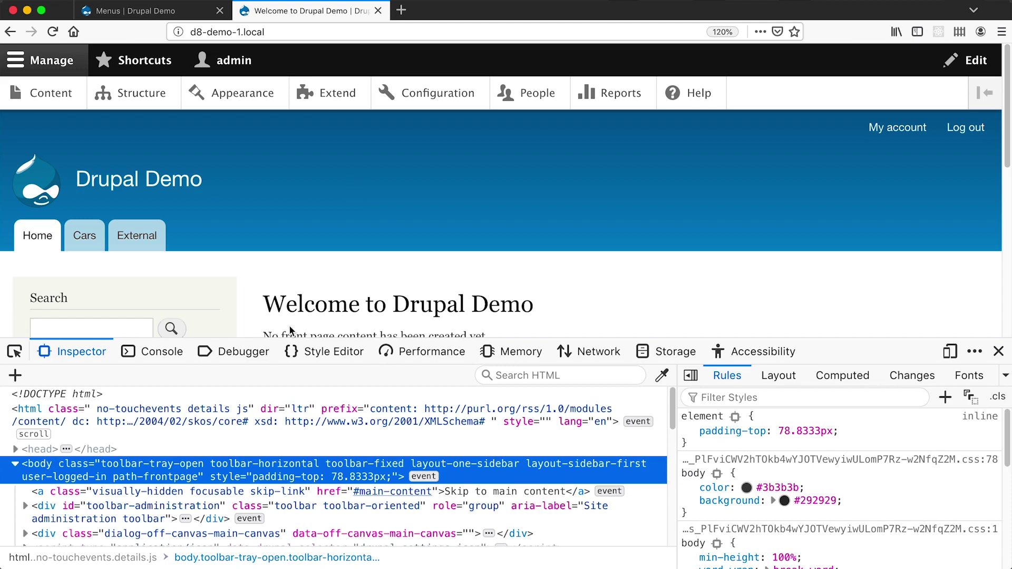
click(14, 351)
click(100, 244)
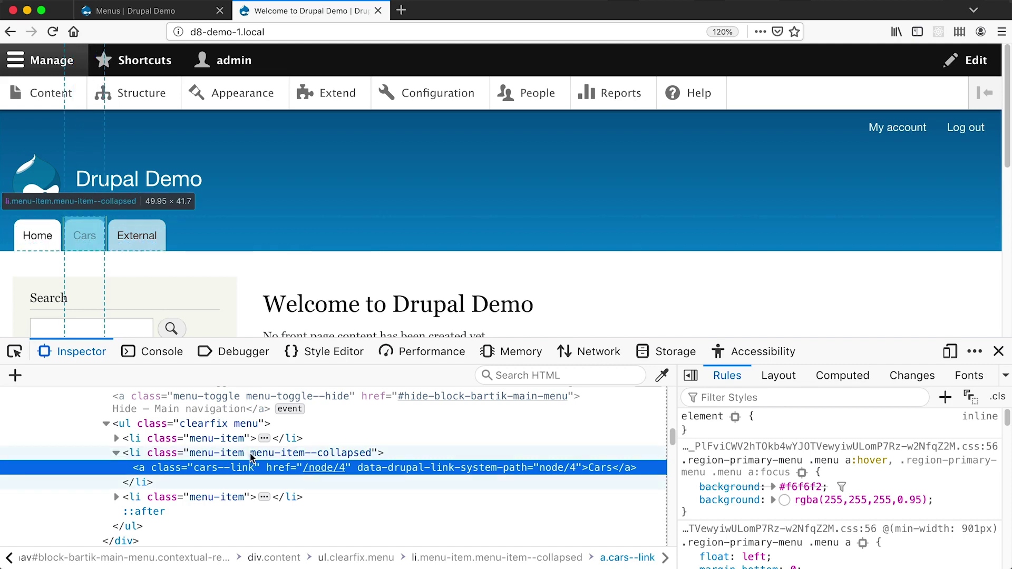
Step: Open the available attributes configuration, read the recommended YAML Editor module's project page in a separate tab and close that page
click(136, 8)
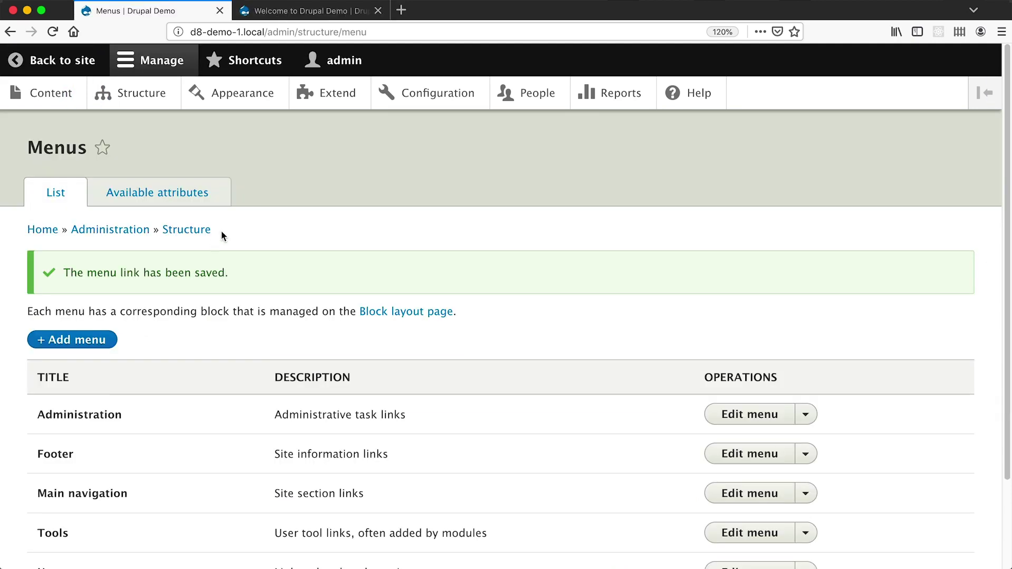
click(147, 198)
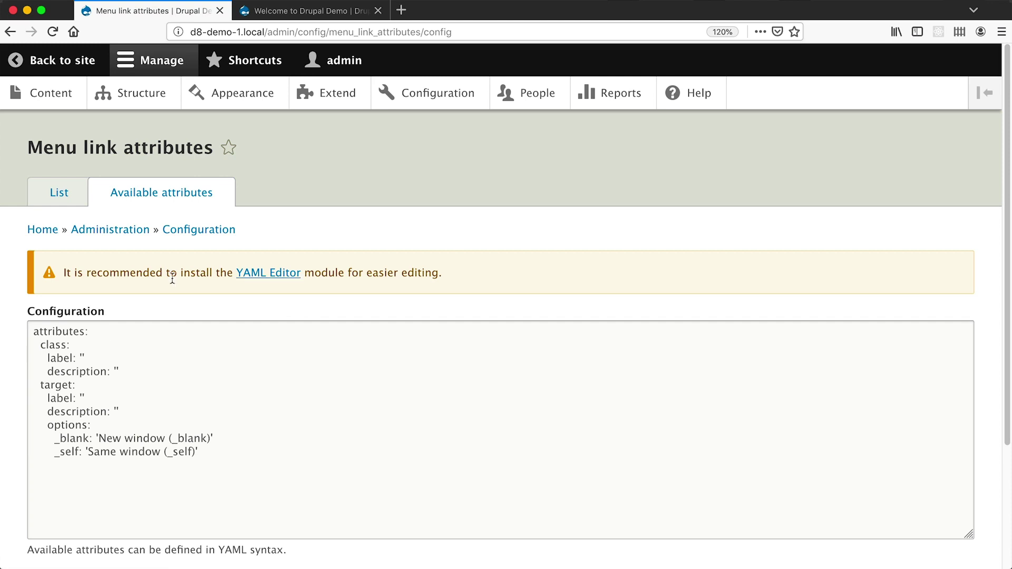
super+click(272, 278)
click(308, 15)
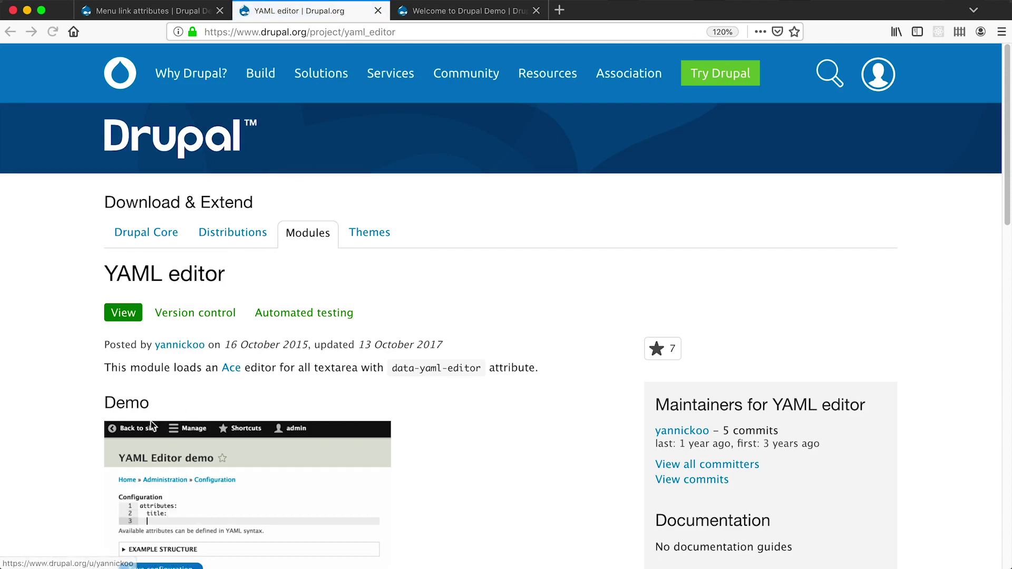
scroll(141, 423, down, 5)
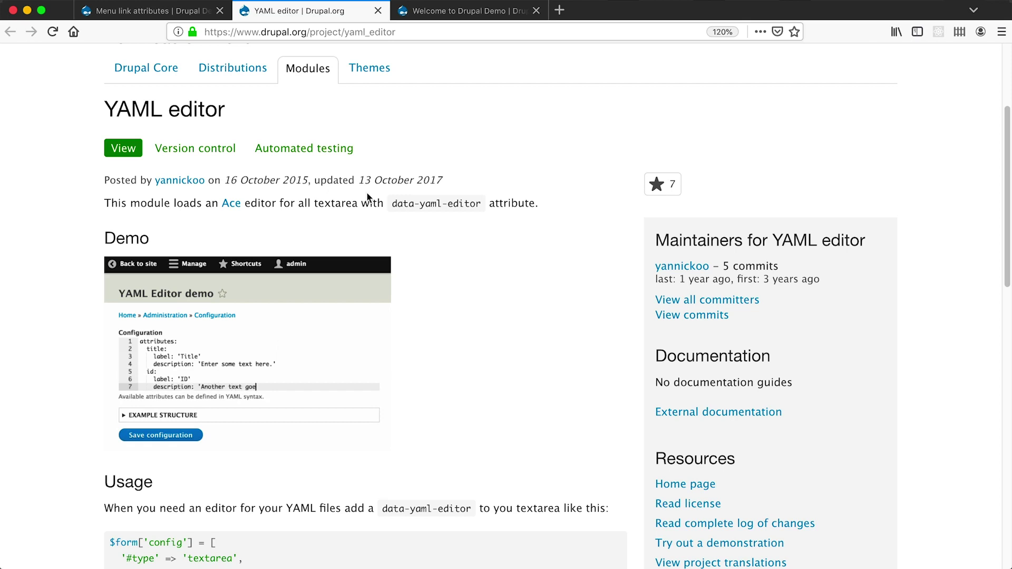
click(378, 11)
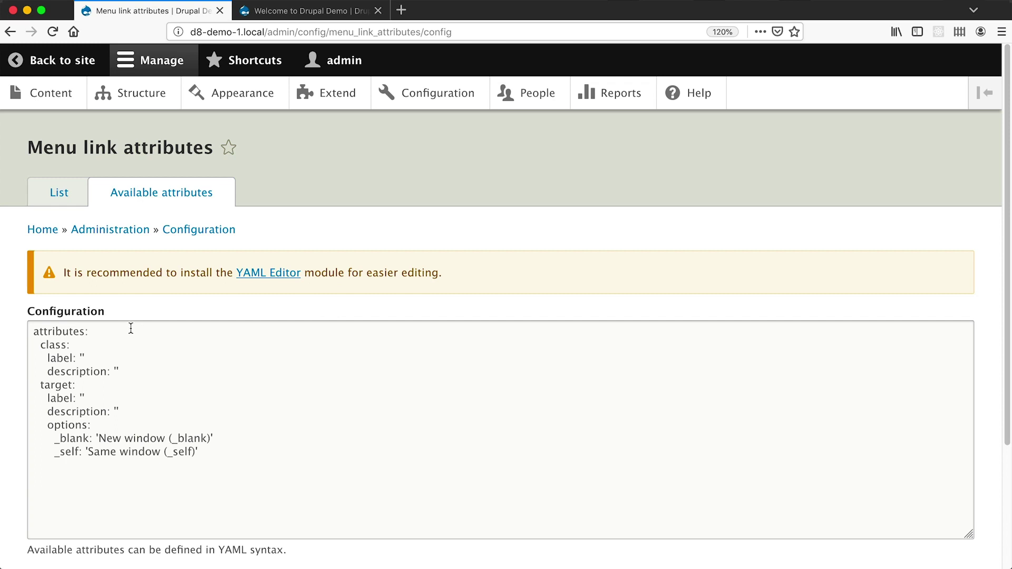
Step: Add a data-menu attribute with the label 'Data menu' directly under attributes in the YAML and save the configuration
click(131, 328)
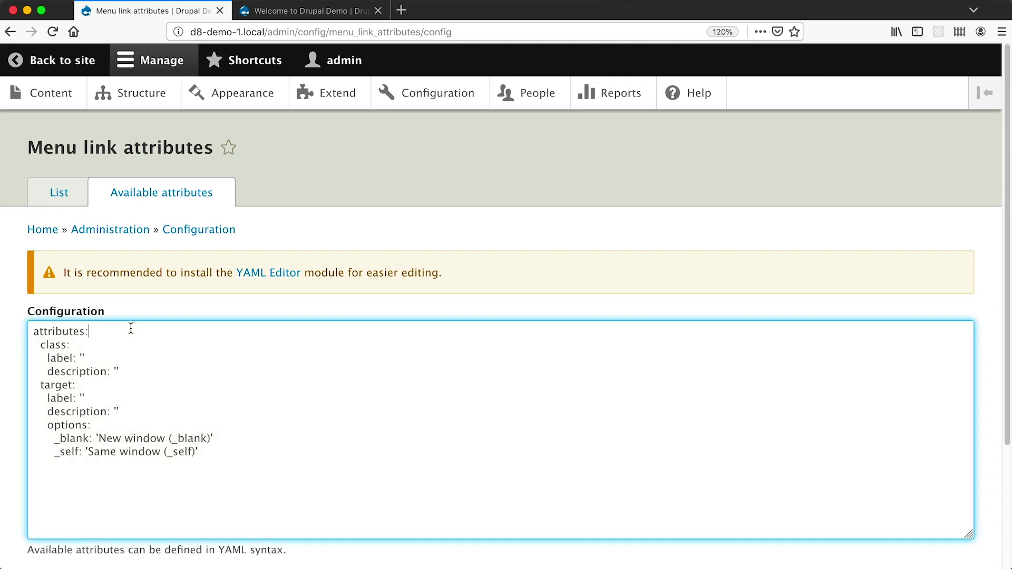
key(Return)
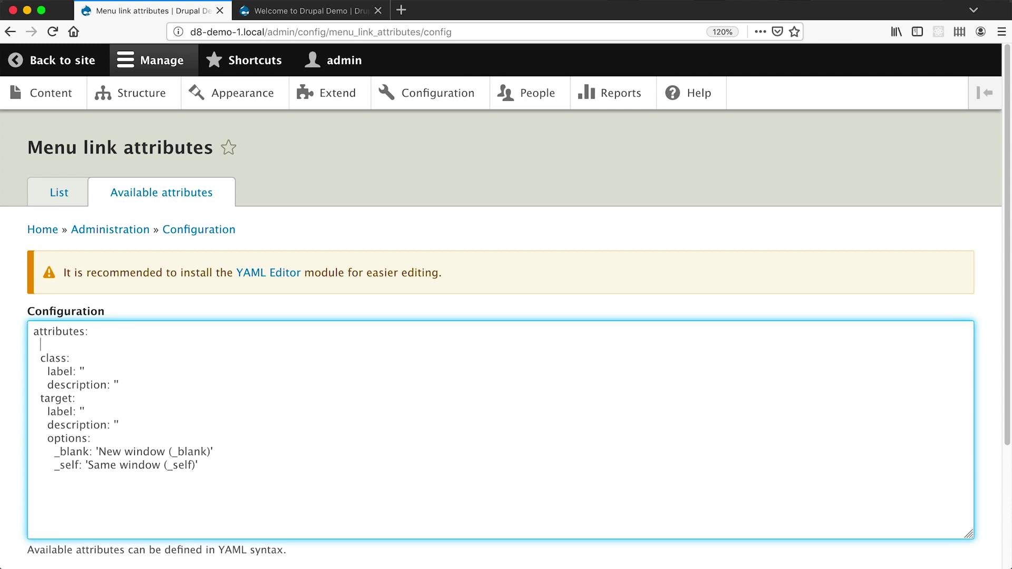
text(data-menu:)
key(Return)
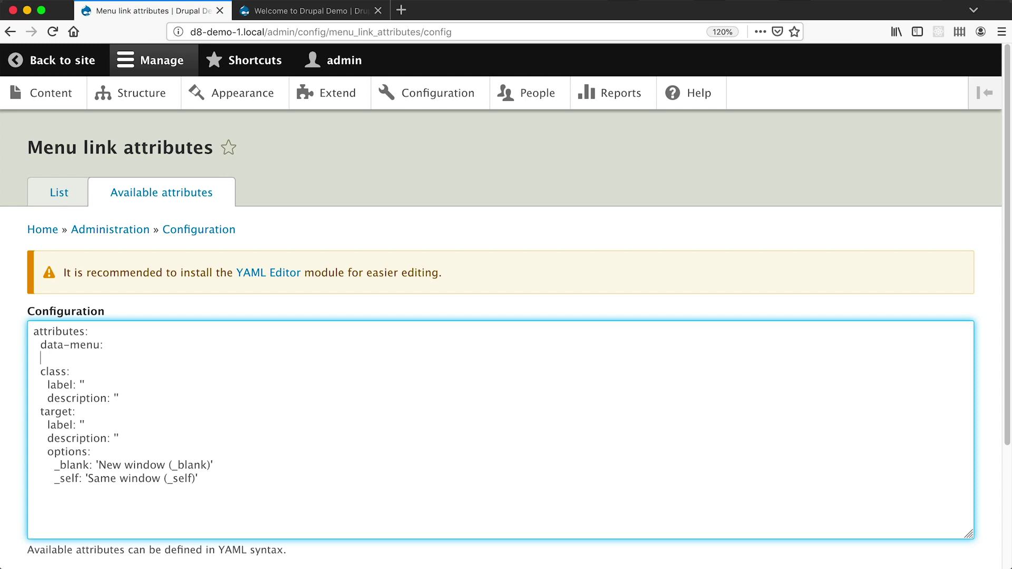
text(label: '')
key(Left)
text(Data menu)
scroll(129, 330, down, 3)
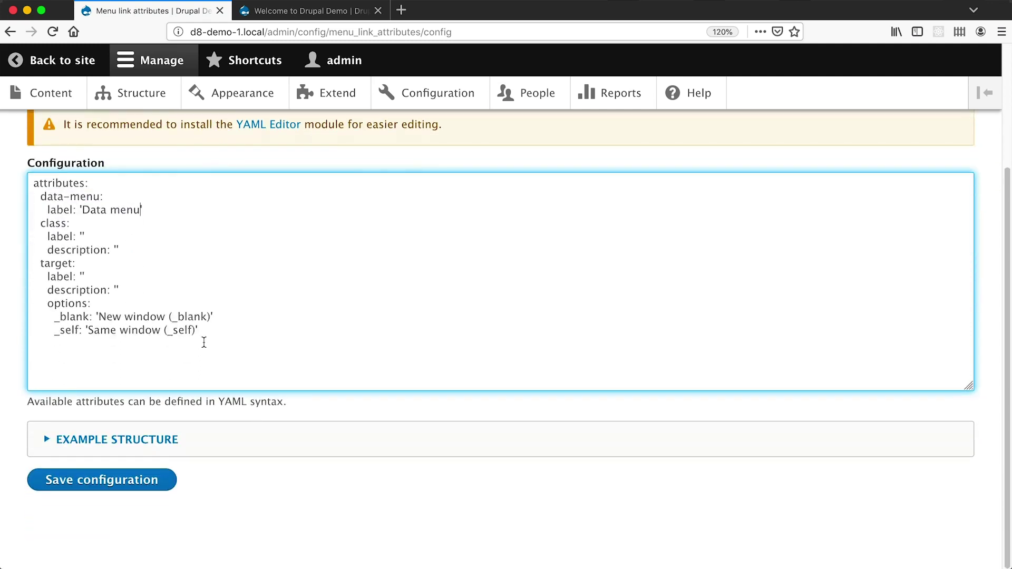
click(90, 480)
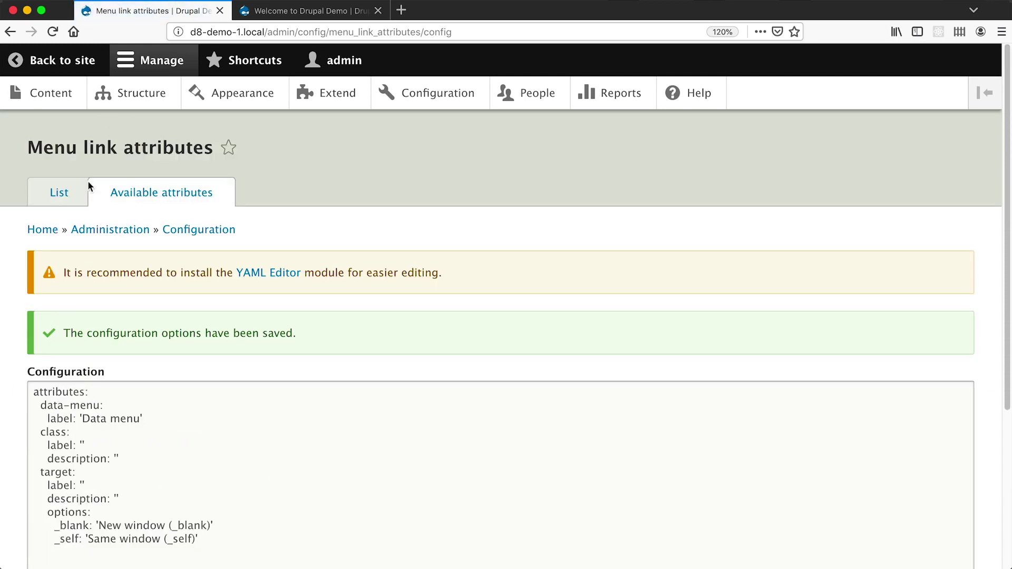
Step: Return to the menu list and open the Main navigation menu's Cars link for editing again
click(61, 193)
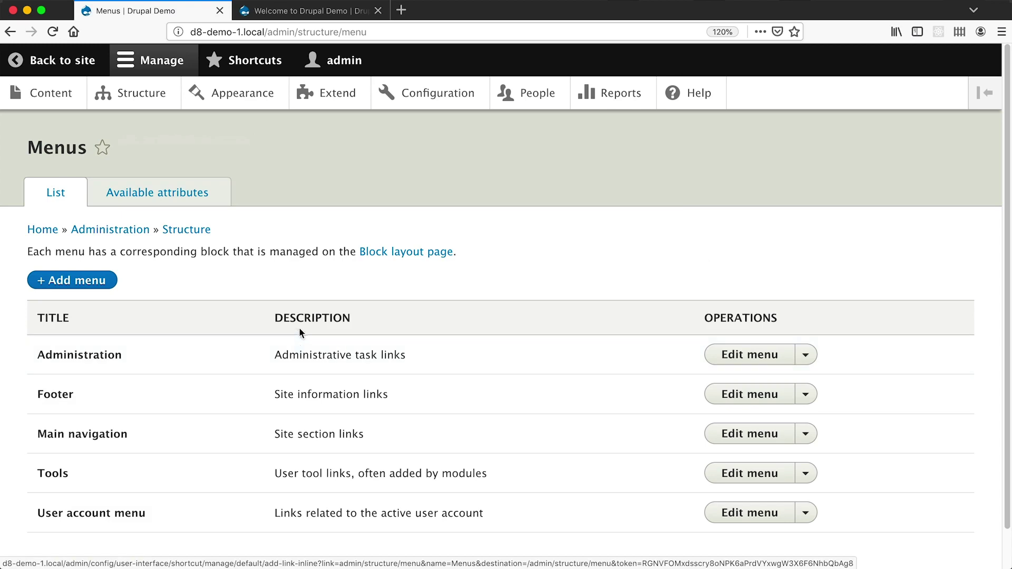
click(746, 437)
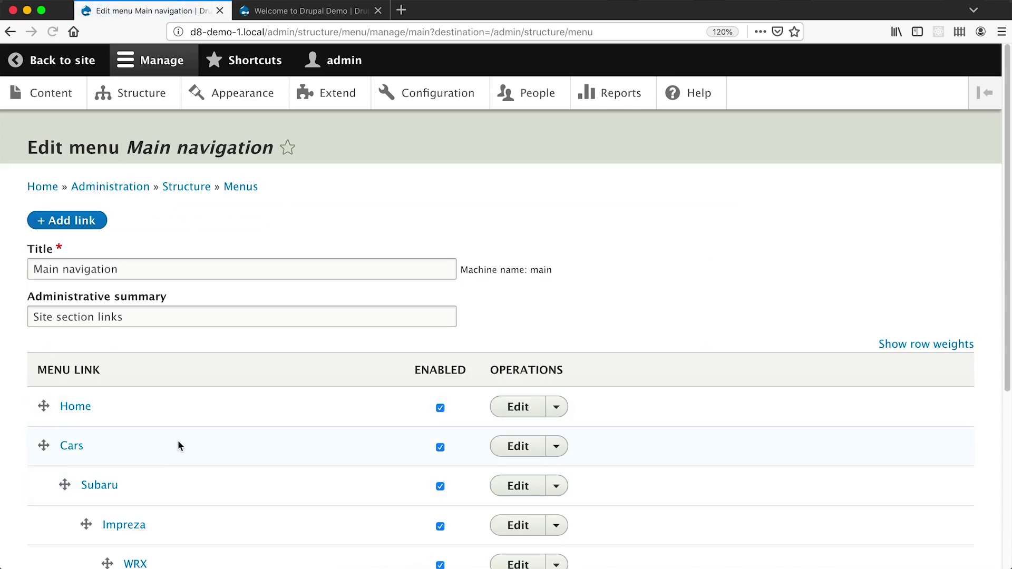
click(514, 447)
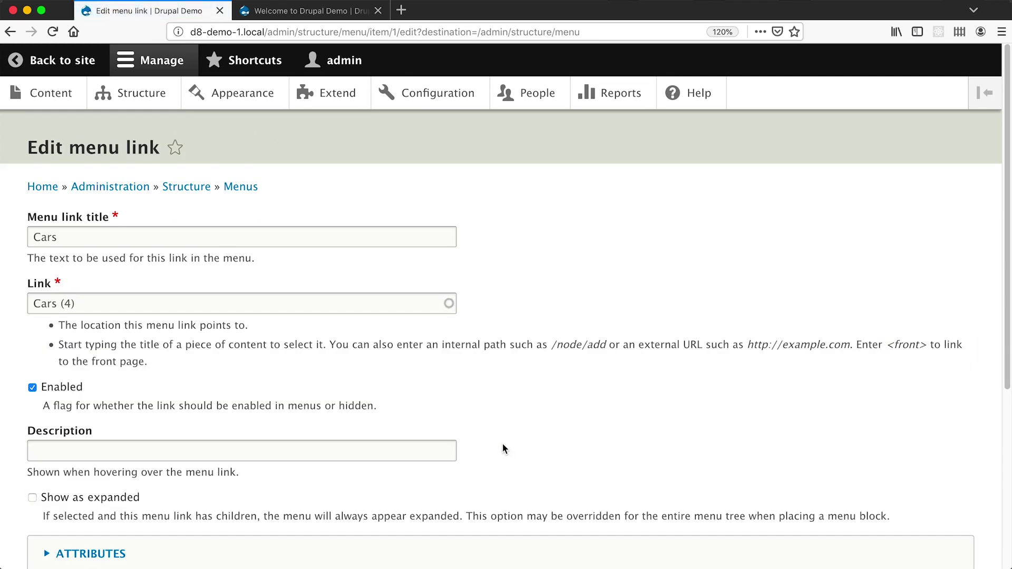
Step: Set the Cars link's Data menu attribute to cars--data and save the menu link
scroll(232, 294, down, 5)
click(114, 305)
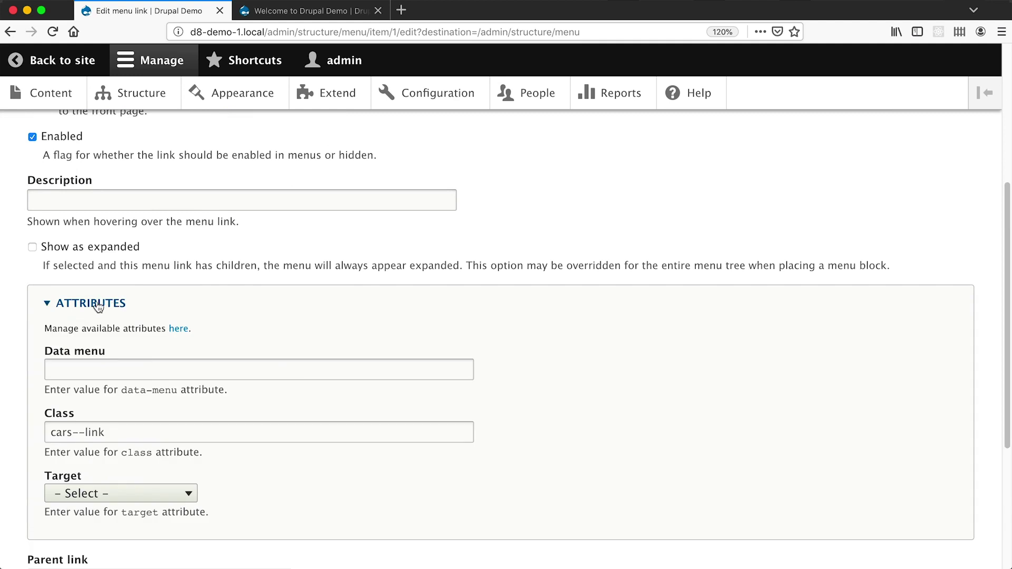
drag(105, 352, 46, 354)
click(134, 368)
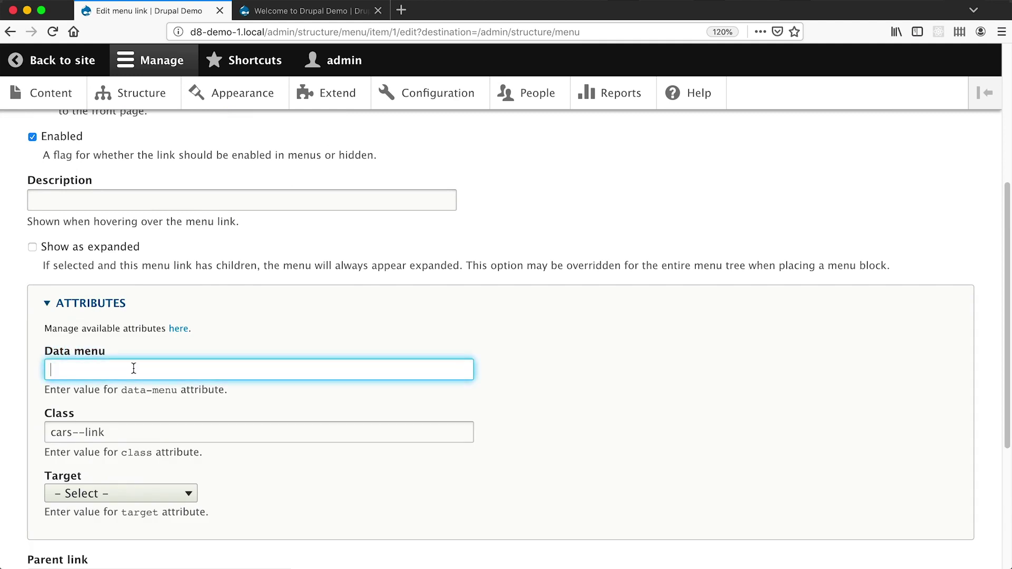
text(cars--data)
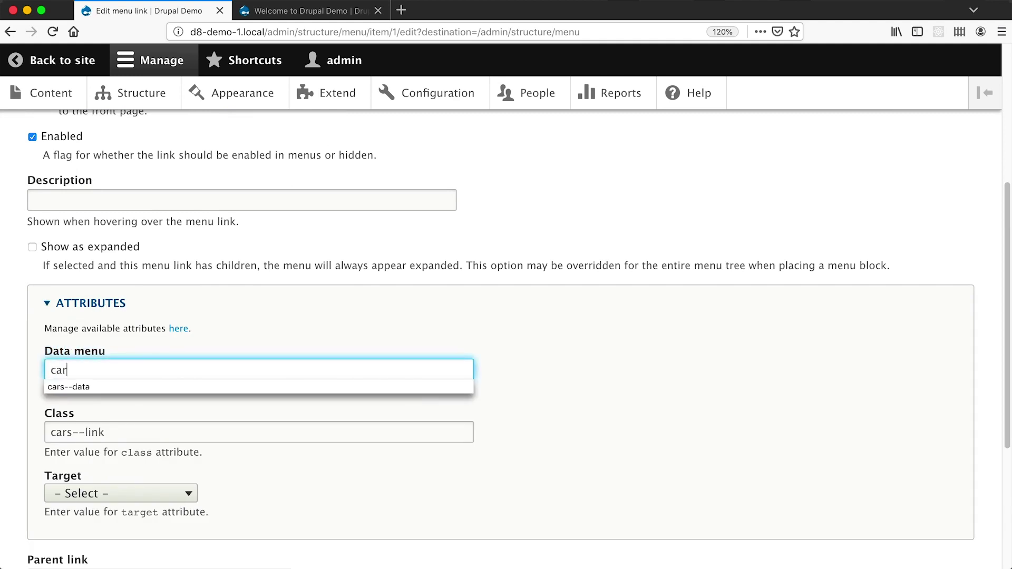
click(362, 330)
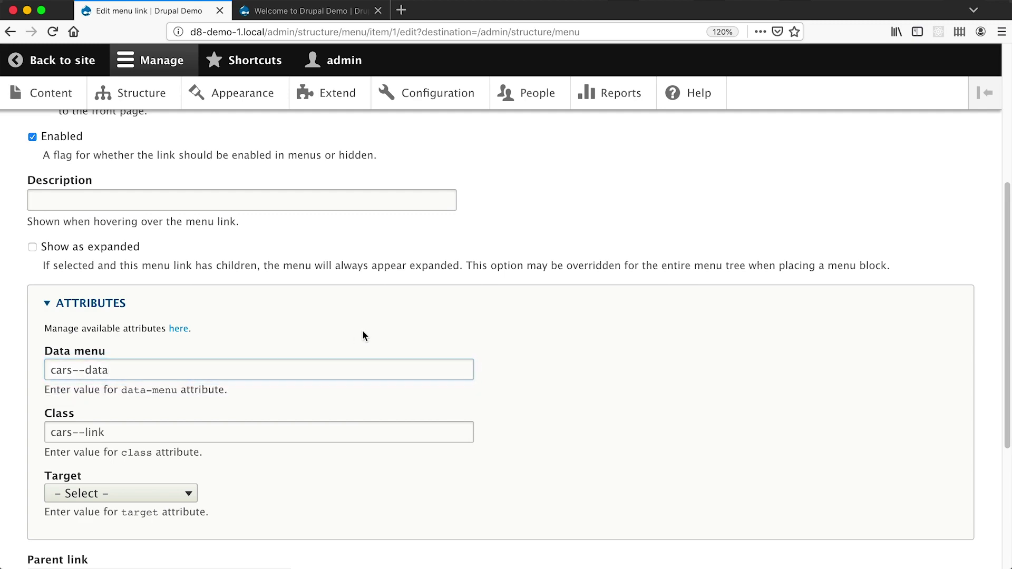
scroll(362, 330, down, 5)
click(49, 485)
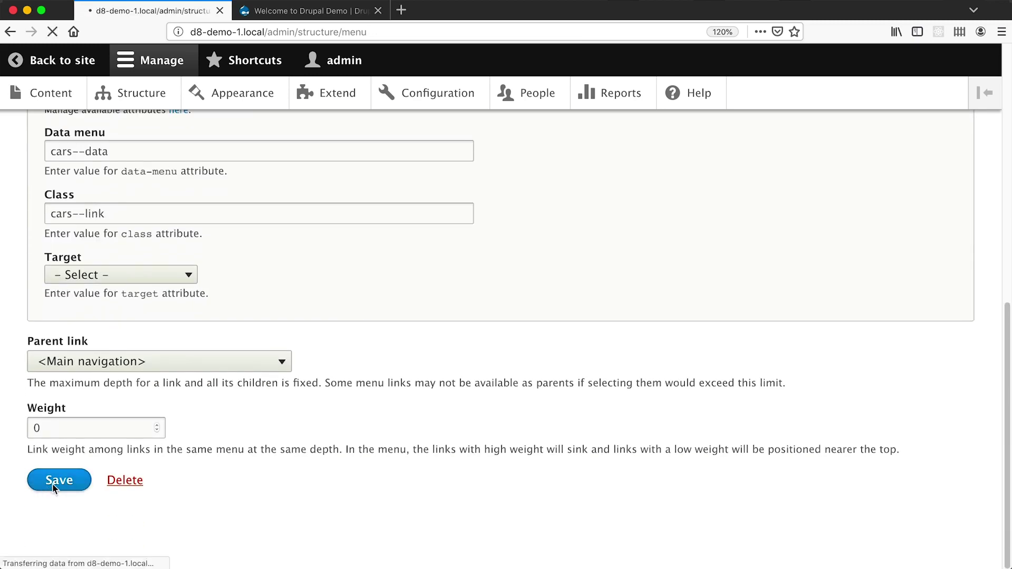
Step: Reload the front page and examine the Cars link and its parent list item in the HTML for the data-menu attribute
click(268, 17)
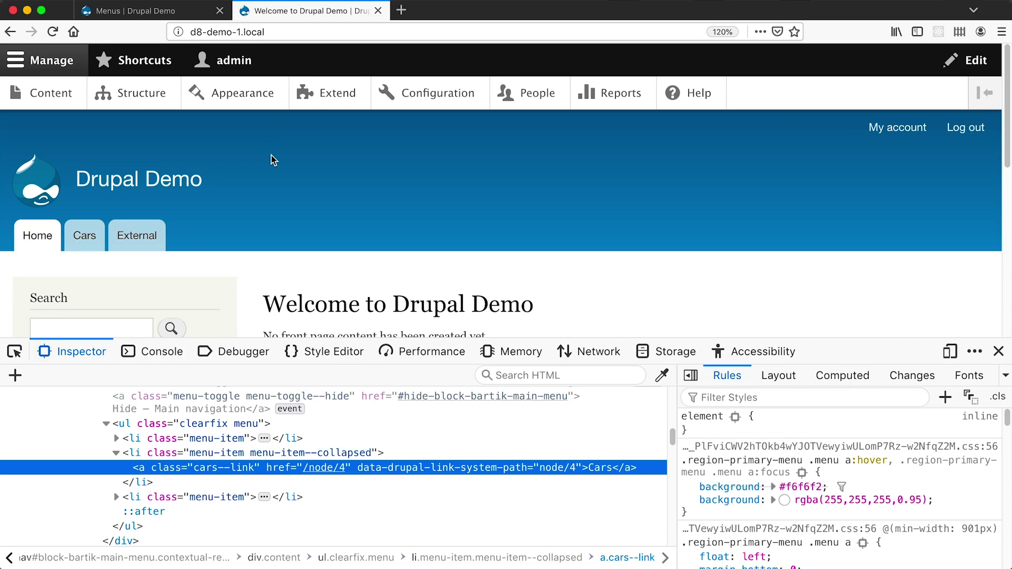
key(super+r)
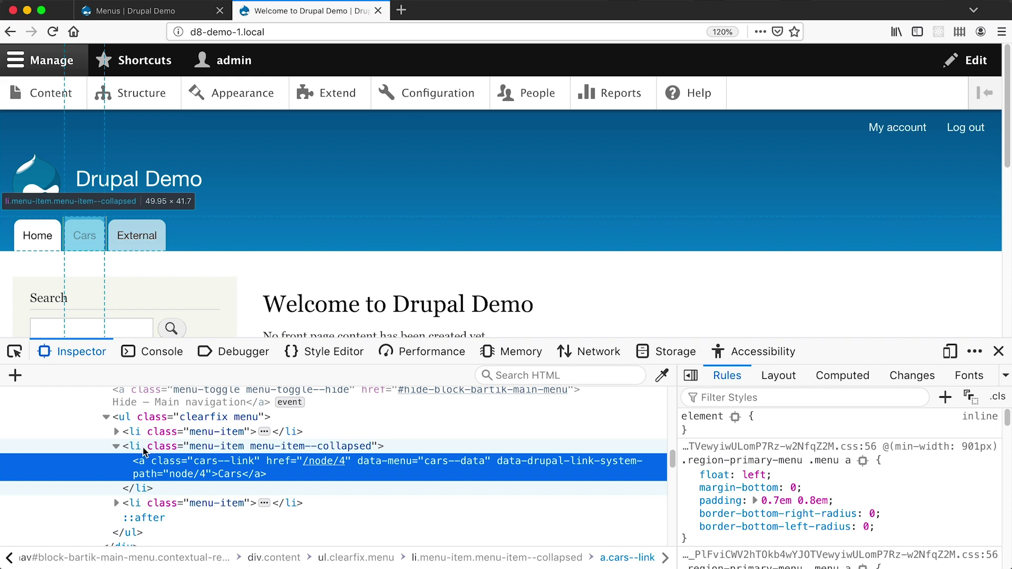
click(157, 449)
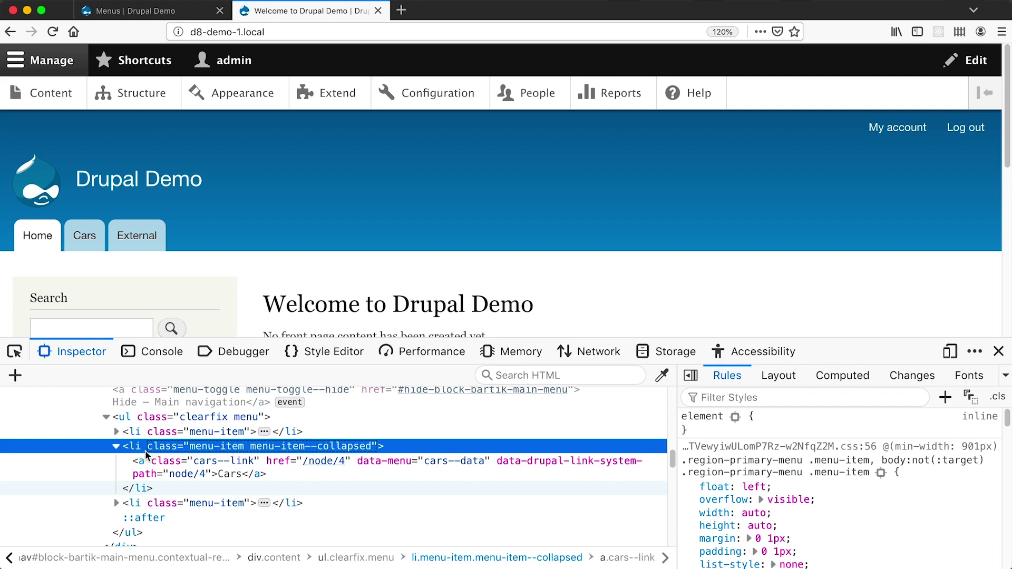
Step: Add container_class: null directly under attributes in the available attributes YAML and save the configuration
click(122, 12)
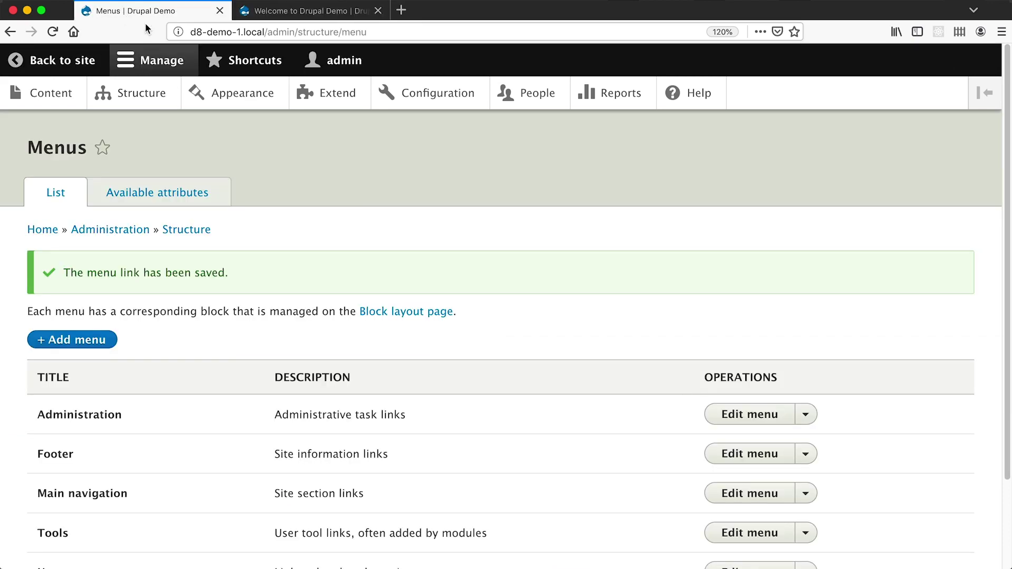
click(137, 202)
click(99, 334)
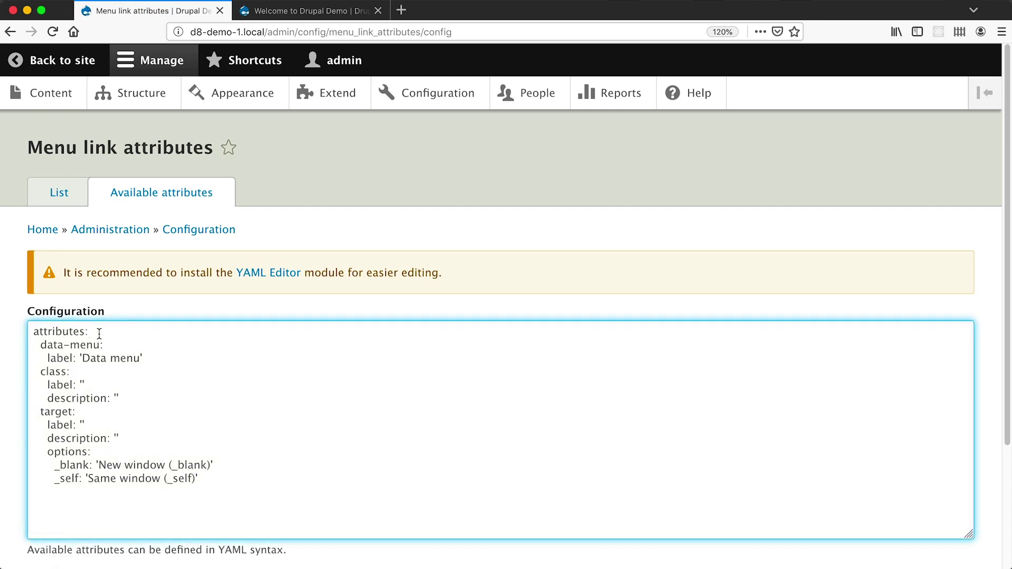
key(Return)
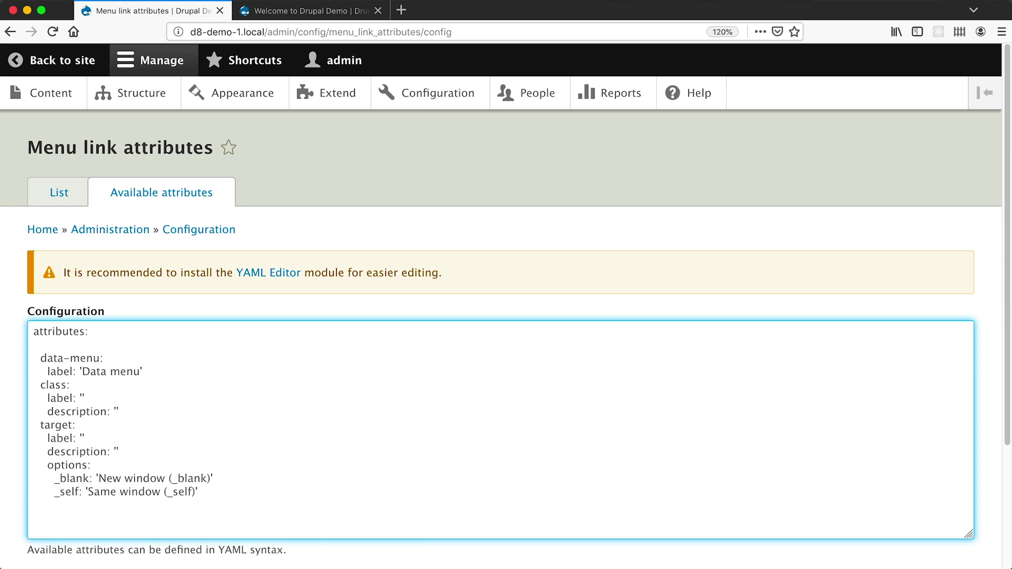
text(container_class: null)
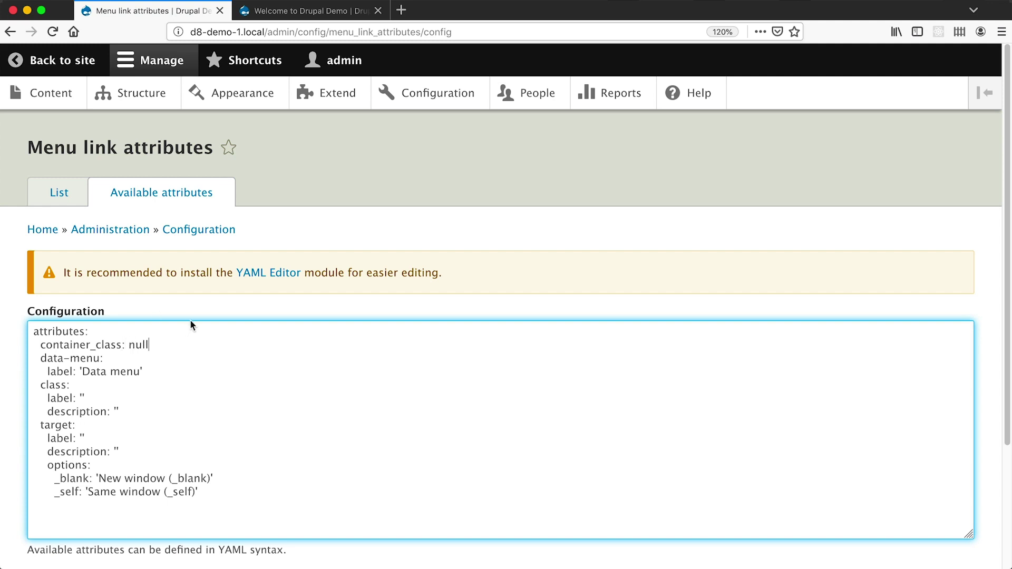
scroll(131, 382, down, 3)
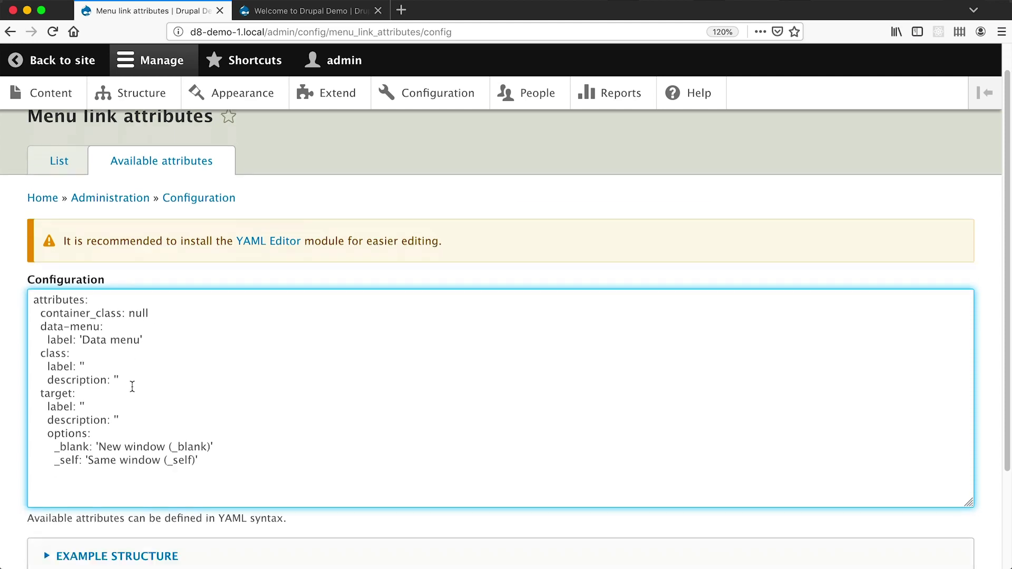
click(82, 486)
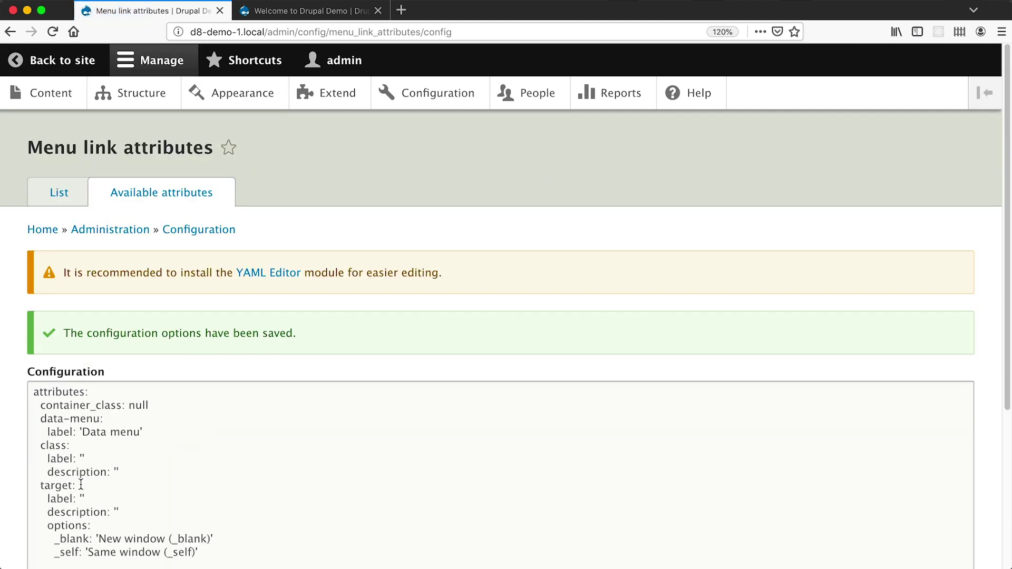
Step: Open the Main navigation menu's Cars link for editing and examine which attribute fields it offers
click(54, 193)
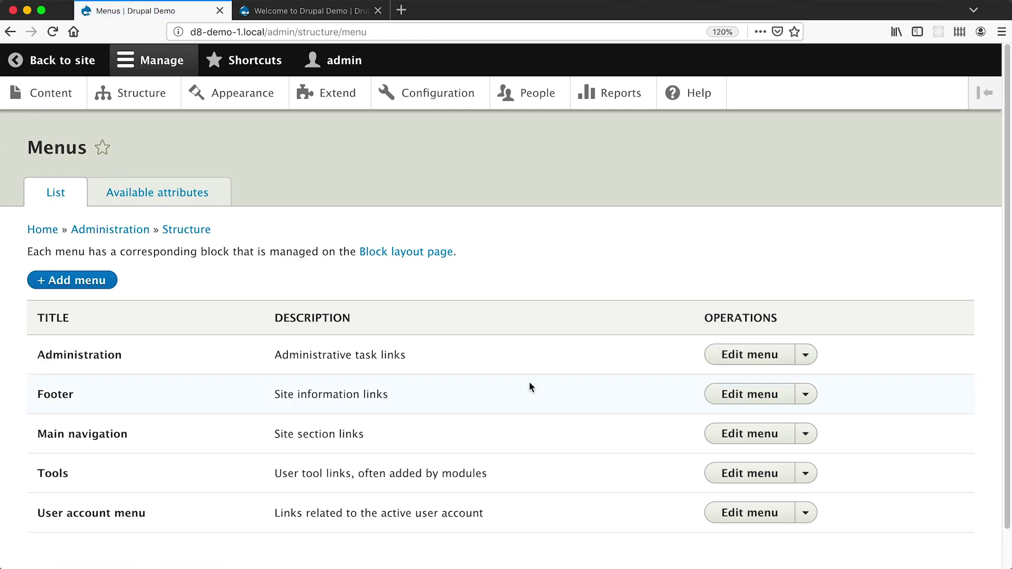
click(731, 446)
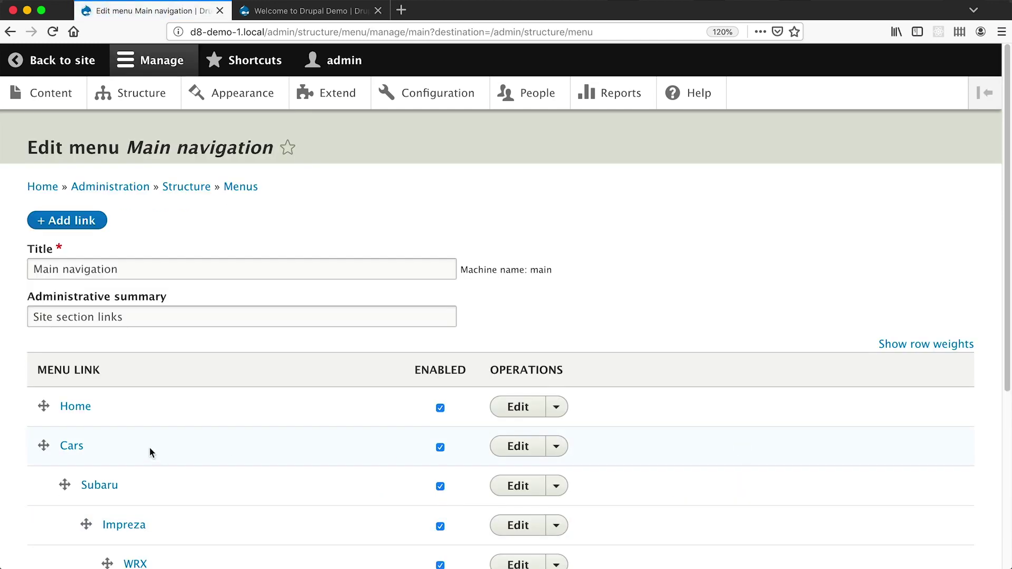
click(517, 449)
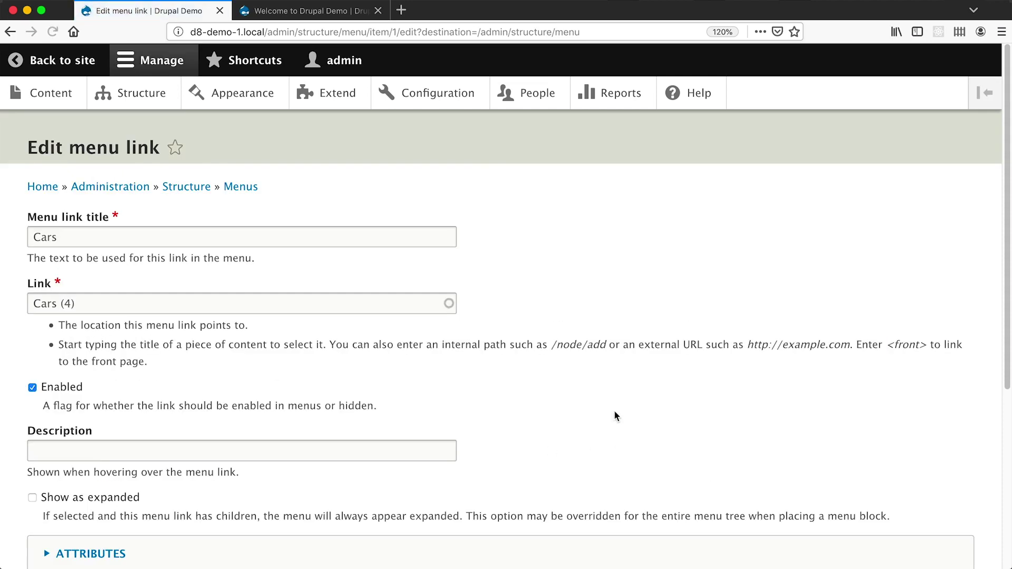
scroll(214, 283, down, 5)
click(122, 304)
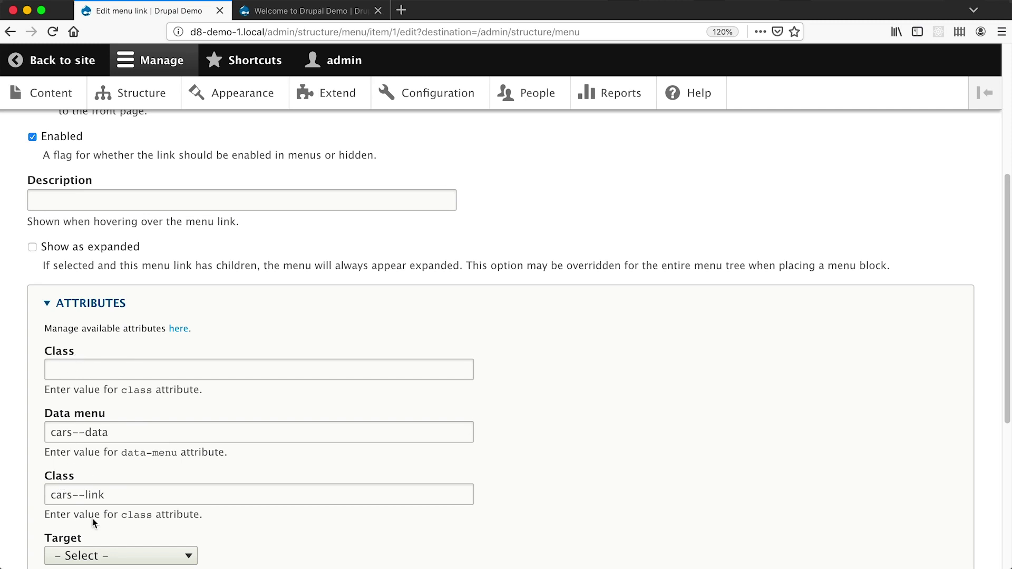
triple_click(120, 496)
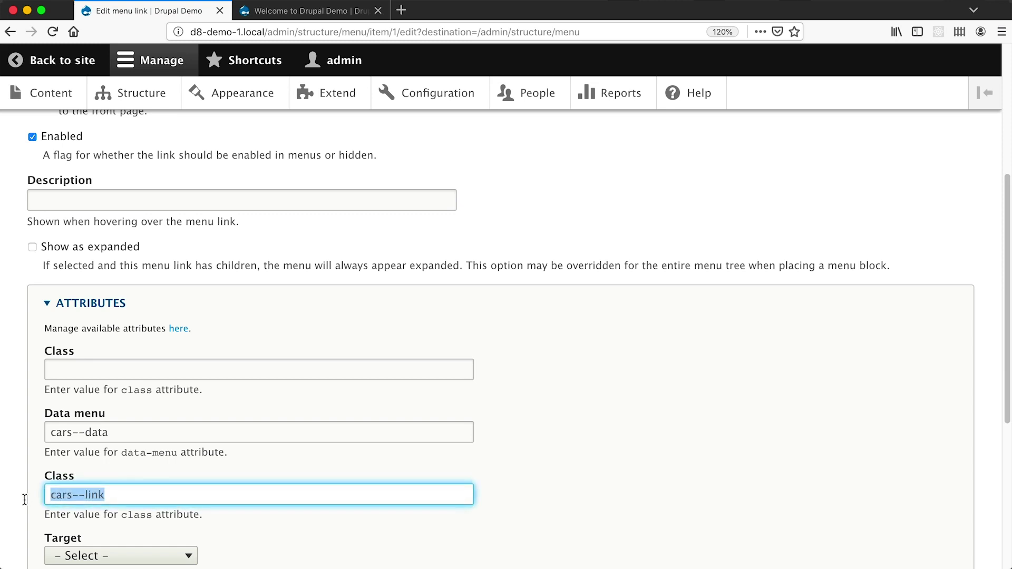
key(BackSpace)
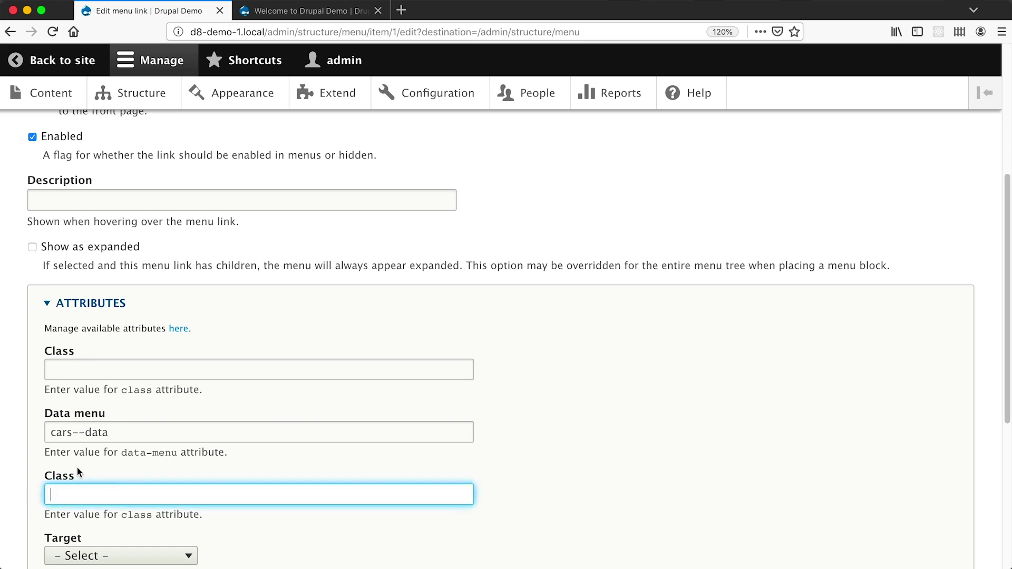
click(9, 32)
click(9, 32)
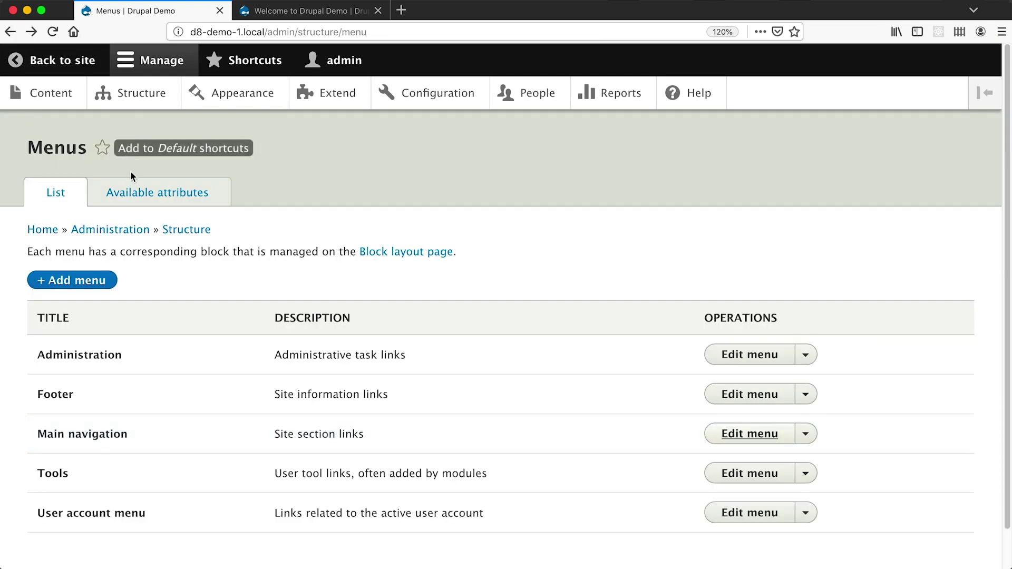
Step: In the available attributes YAML, replace container_class's null value with a nested label 'Container class' and save the configuration
click(133, 193)
double_click(139, 345)
key(BackSpace)
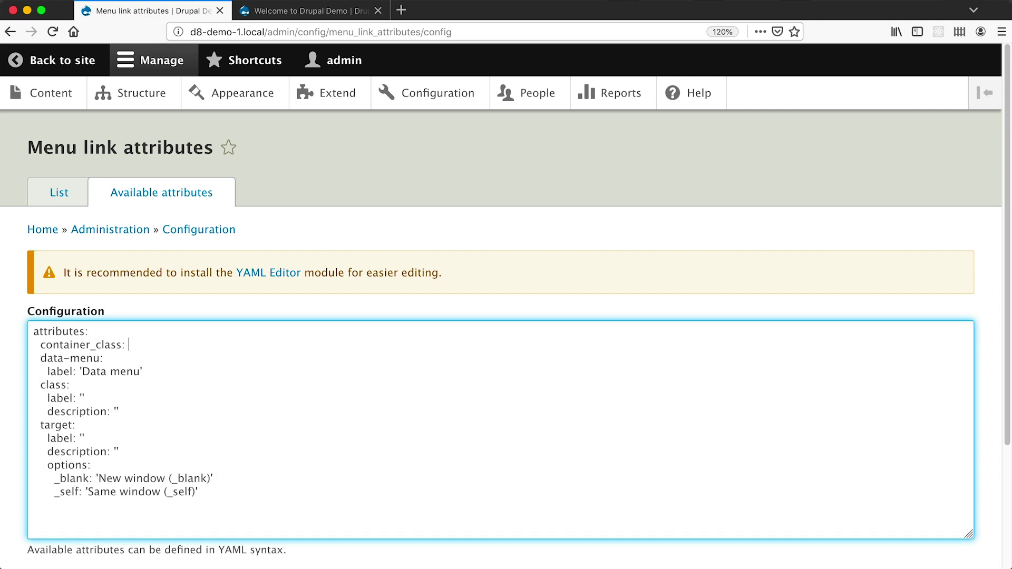
key(Return)
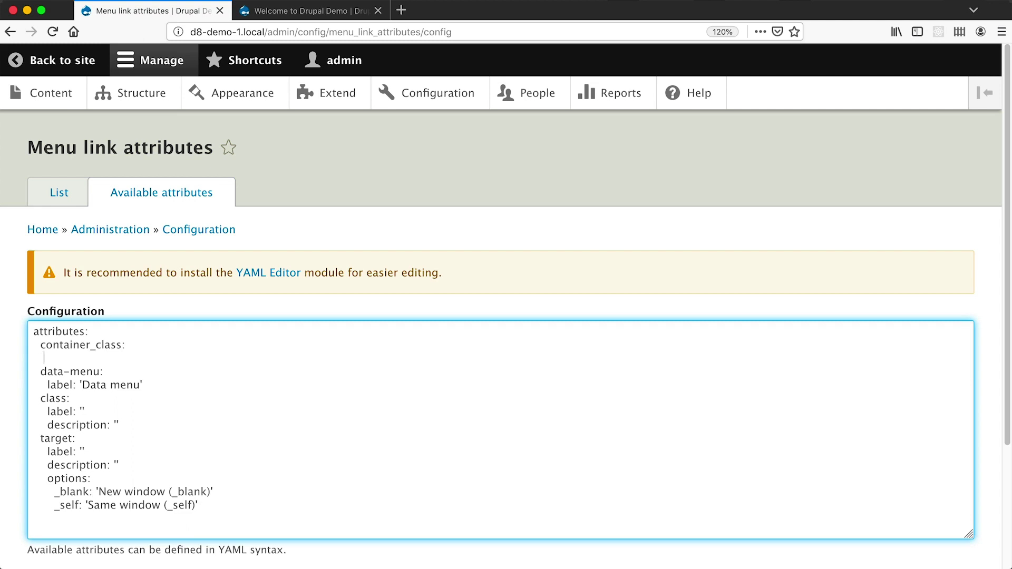
text(label: 'Container class')
scroll(153, 342, down, 5)
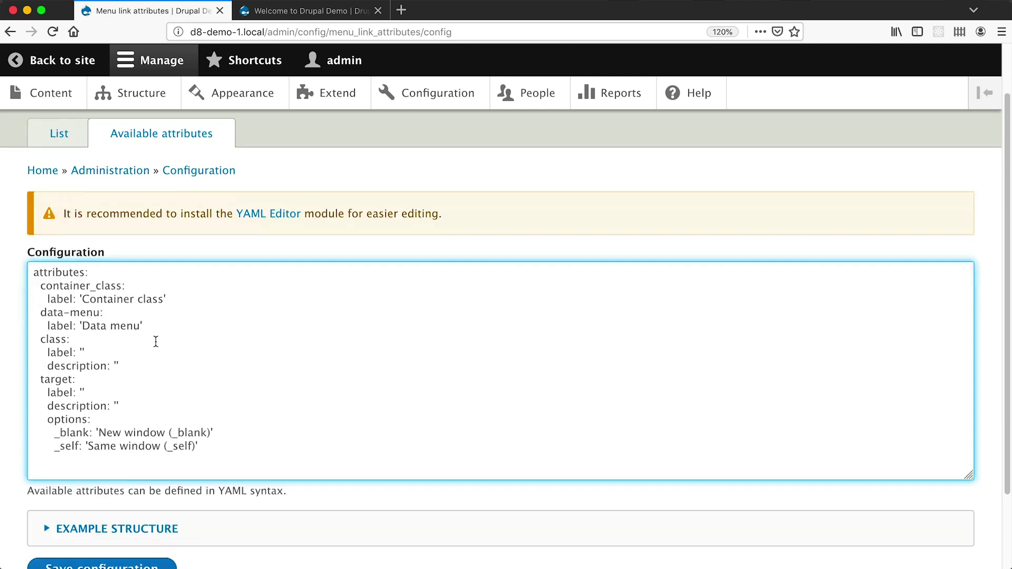
click(59, 492)
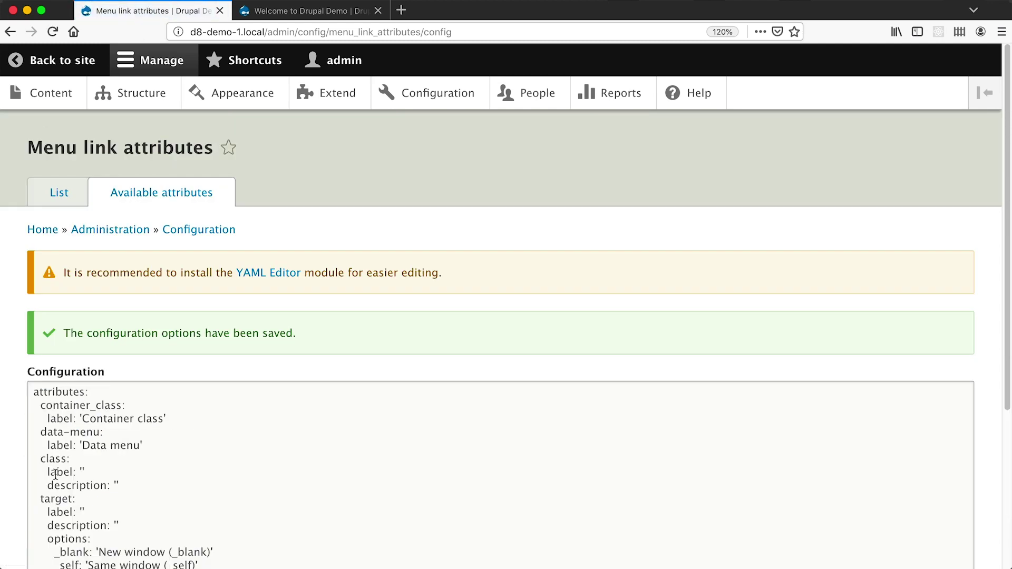
Step: Go back to the menu list, open the Main navigation menu's Cars link for editing and expand its attributes
click(58, 192)
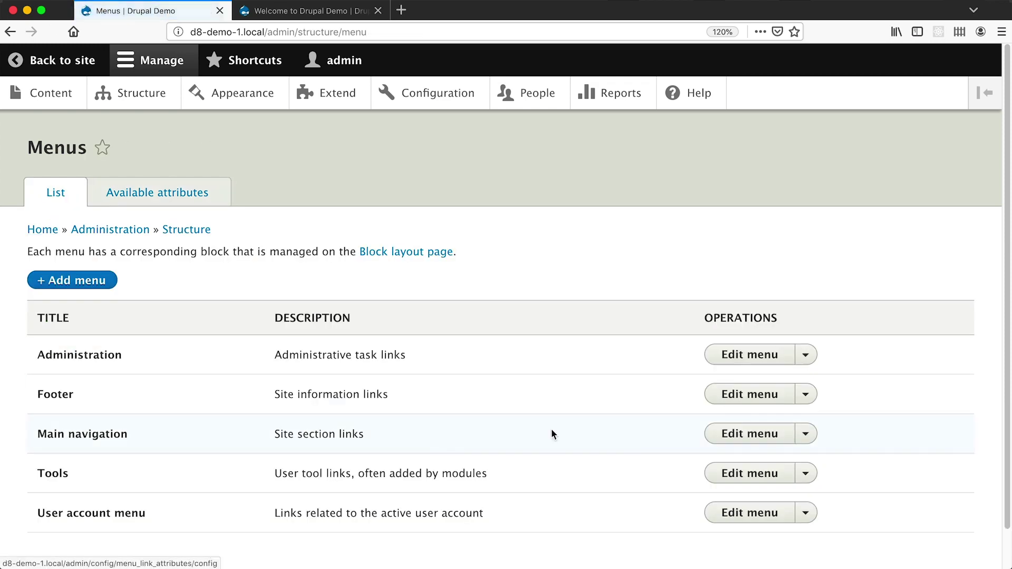
click(731, 436)
scroll(288, 391, down, 2)
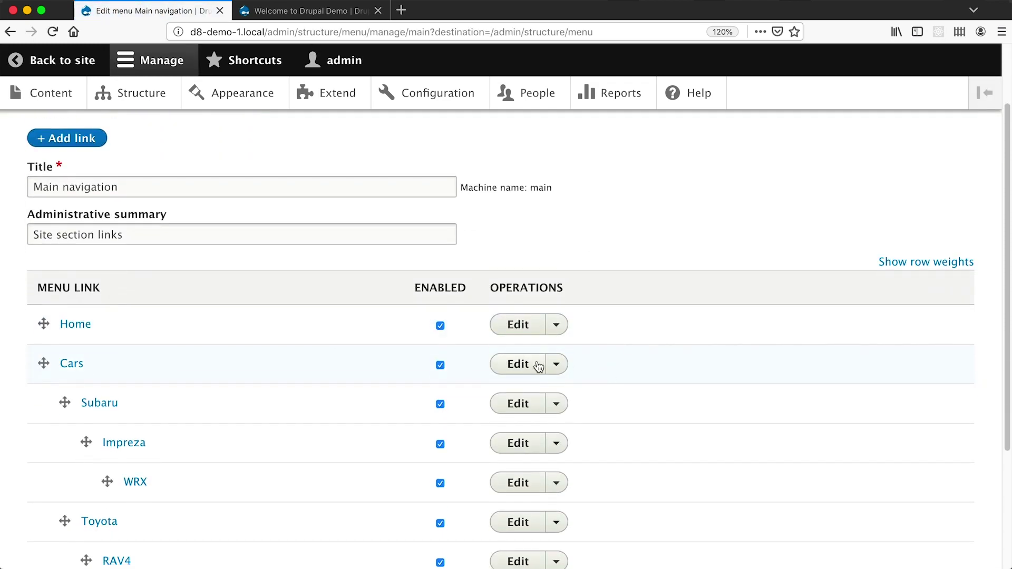
click(539, 365)
scroll(95, 425, down, 1)
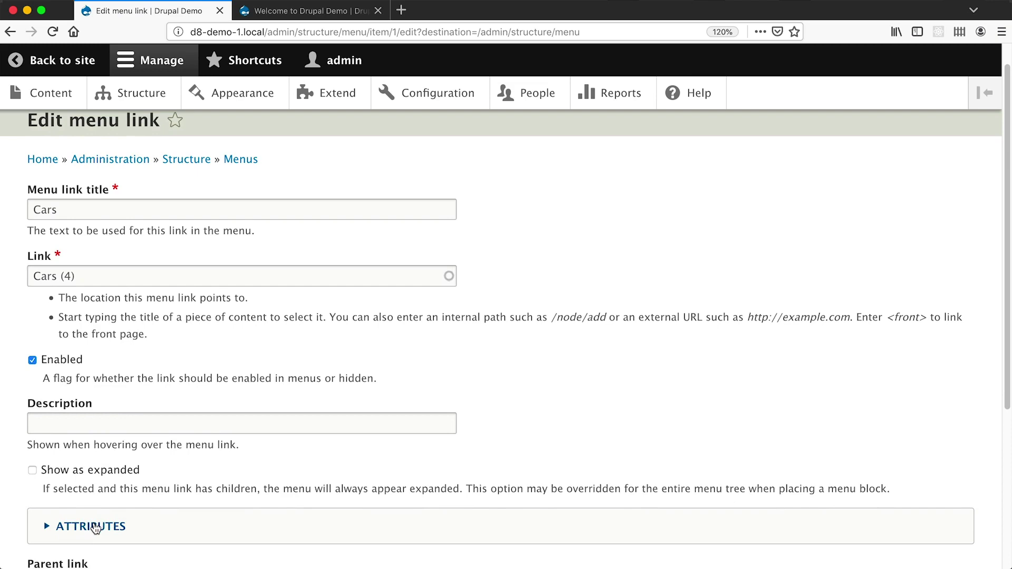
click(61, 524)
scroll(213, 466, down, 1)
scroll(213, 466, down, 5)
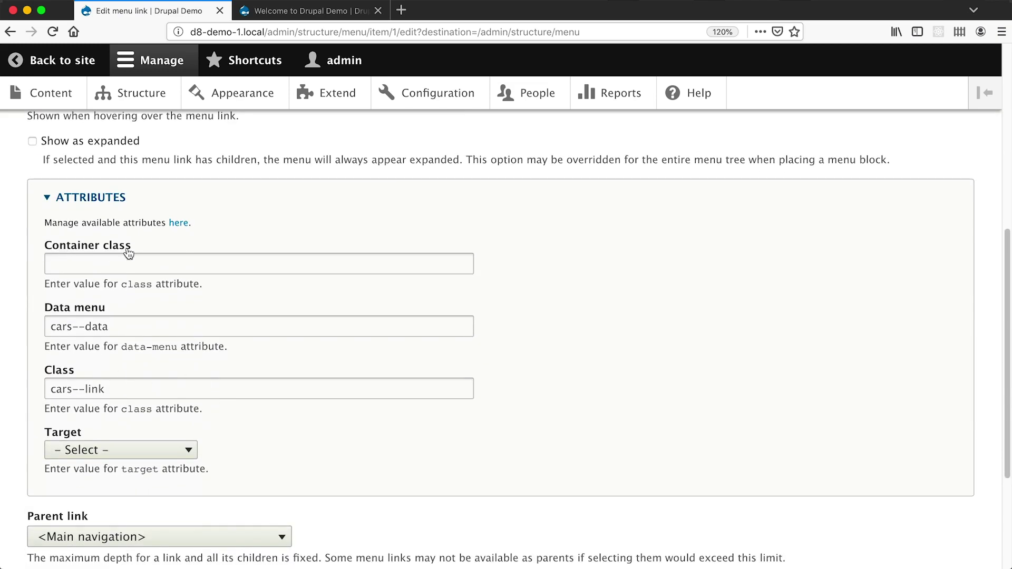
Step: Set the Cars link's Container class attribute to cars--wrapper and save the menu link
click(118, 262)
text(c)
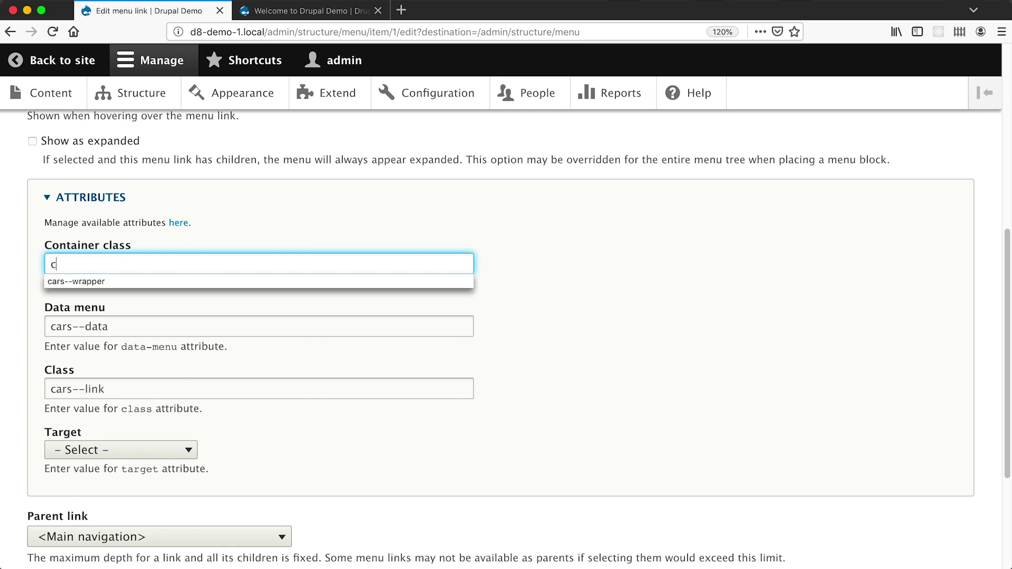
text(ars--wrapper)
click(527, 292)
scroll(276, 383, down, 5)
click(62, 479)
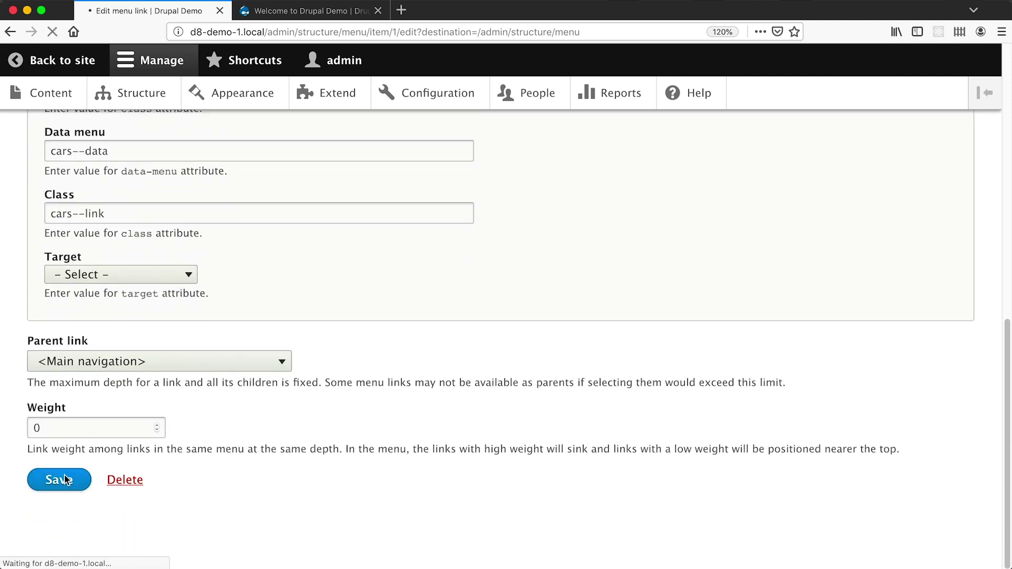
Step: Reload the front page and check the Cars link's parent list item in the HTML for the container class
click(280, 11)
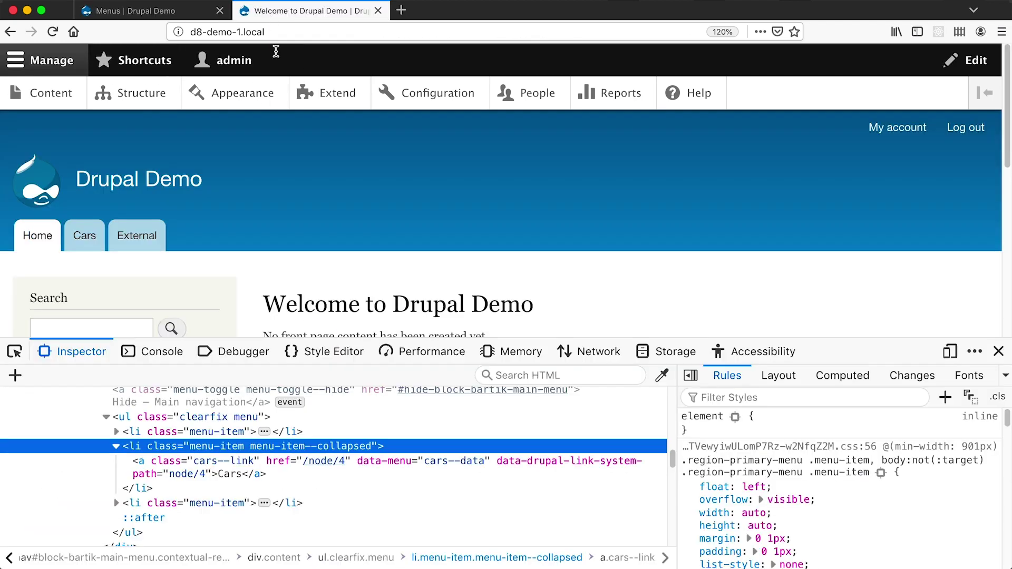
key(super+r)
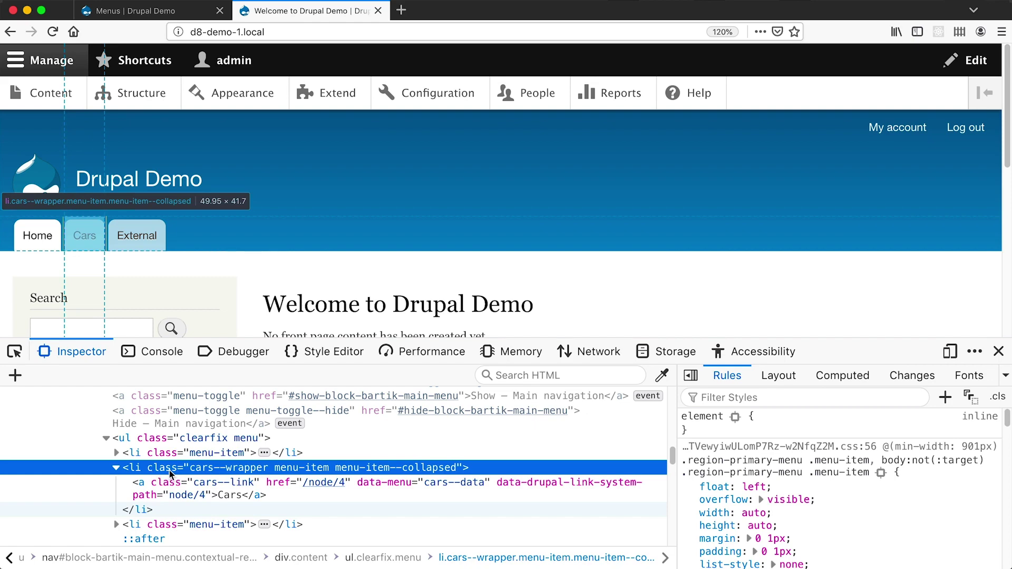
Step: Return to the available attributes YAML and add a data-wrapper-menu attribute labelled 'data wrapper' directly under attributes
click(152, 11)
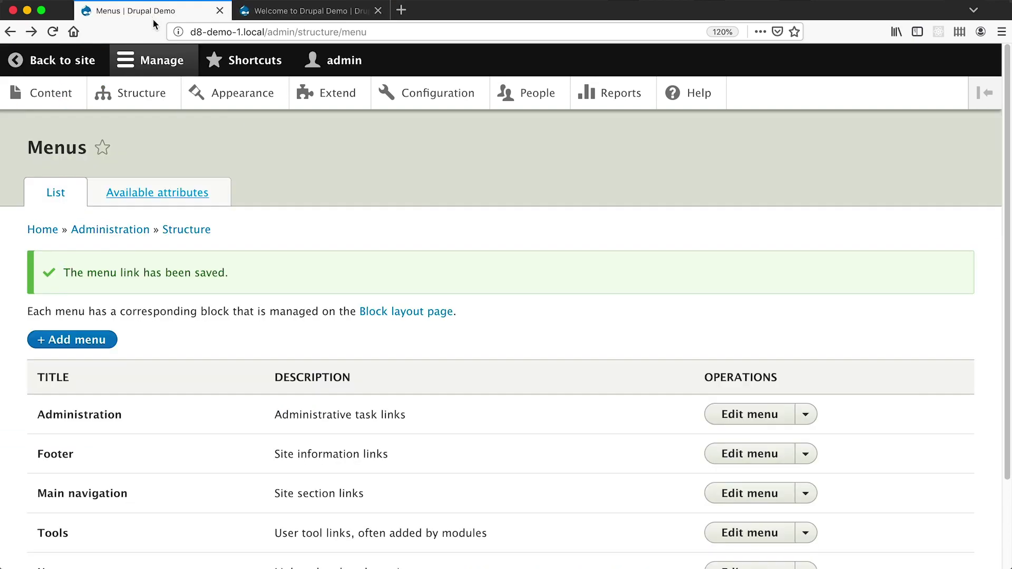
click(135, 193)
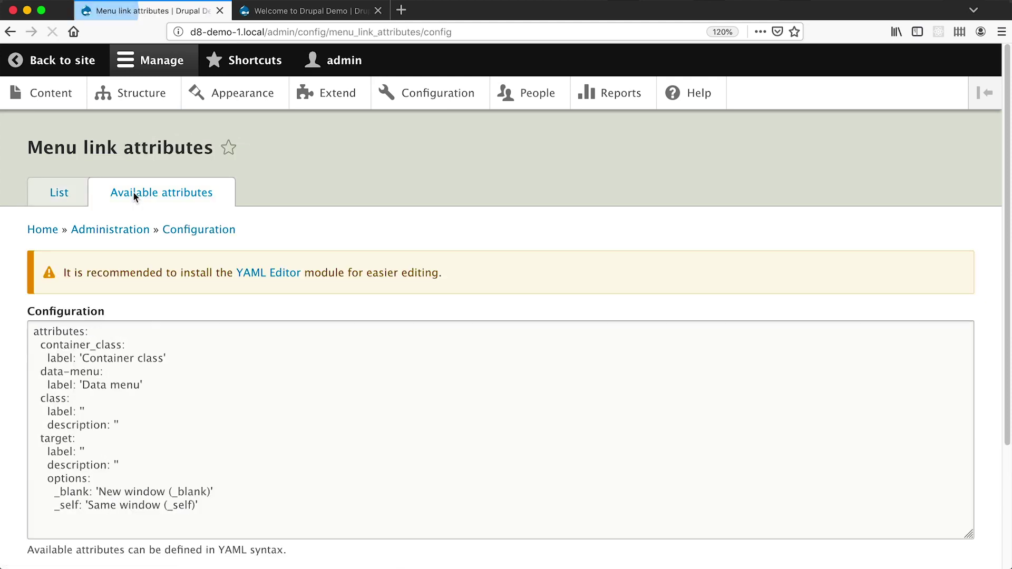
click(150, 330)
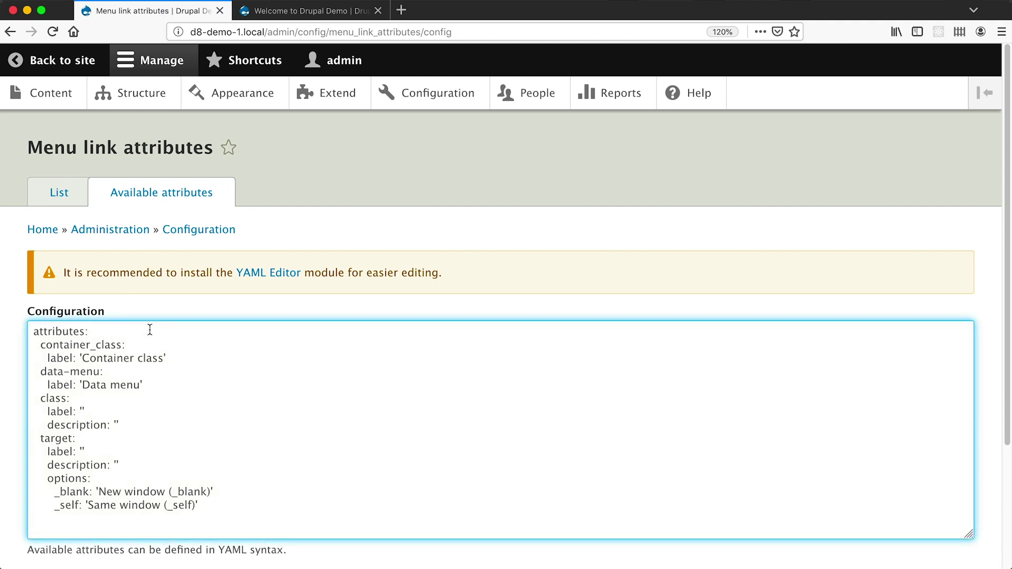
key(Return)
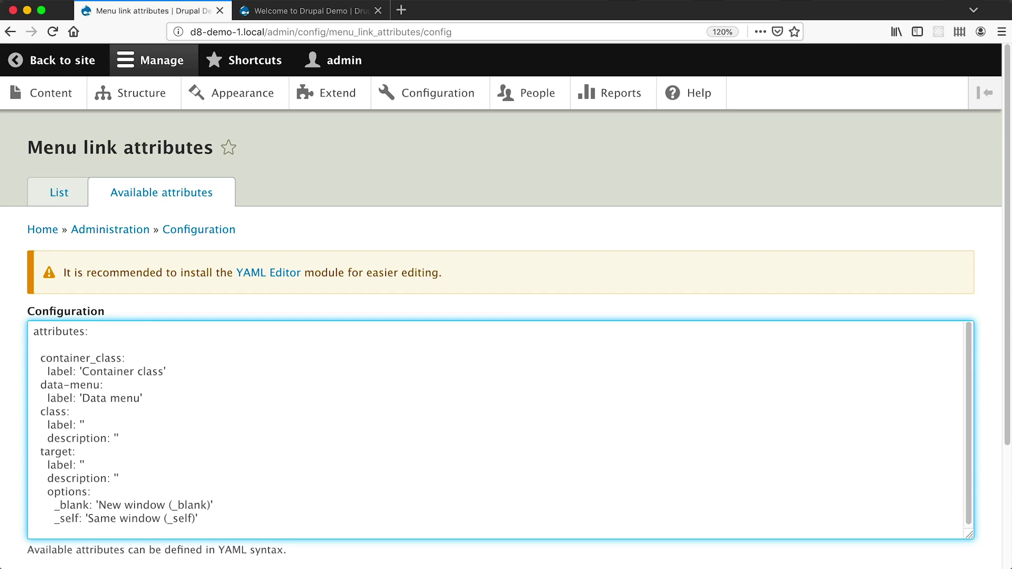
text(data-wrapper-menu)
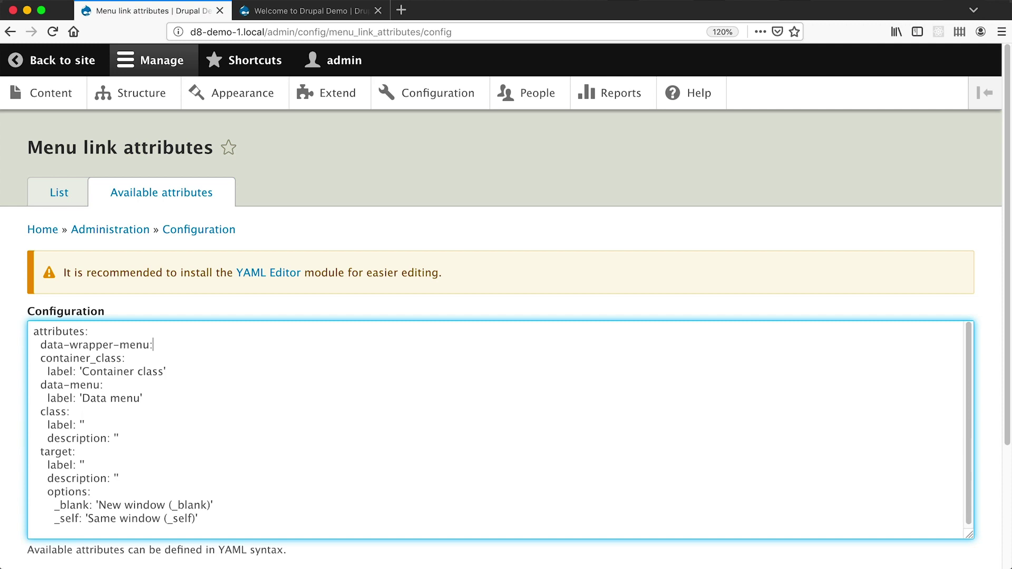
text(:)
key(Return)
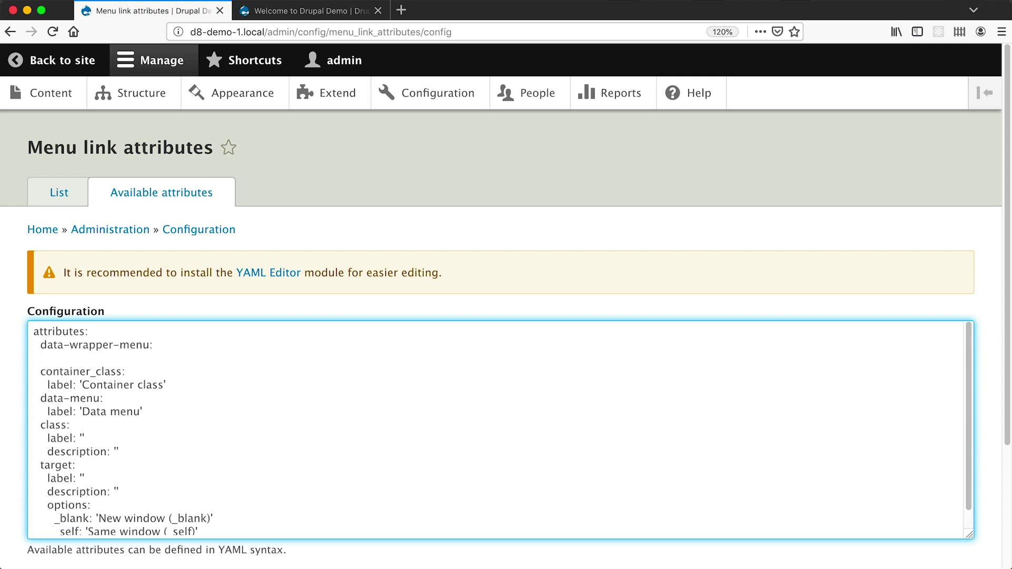
text(label: ''data wrapper)
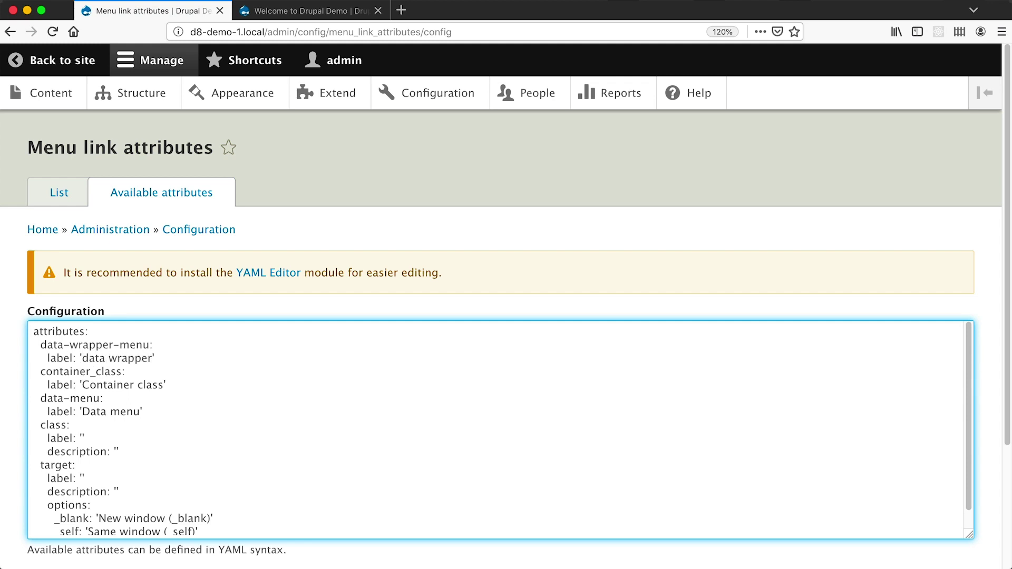
Step: Add the setting container: true beneath the label of the data-wrapper-menu attribute
key(Right)
key(Return)
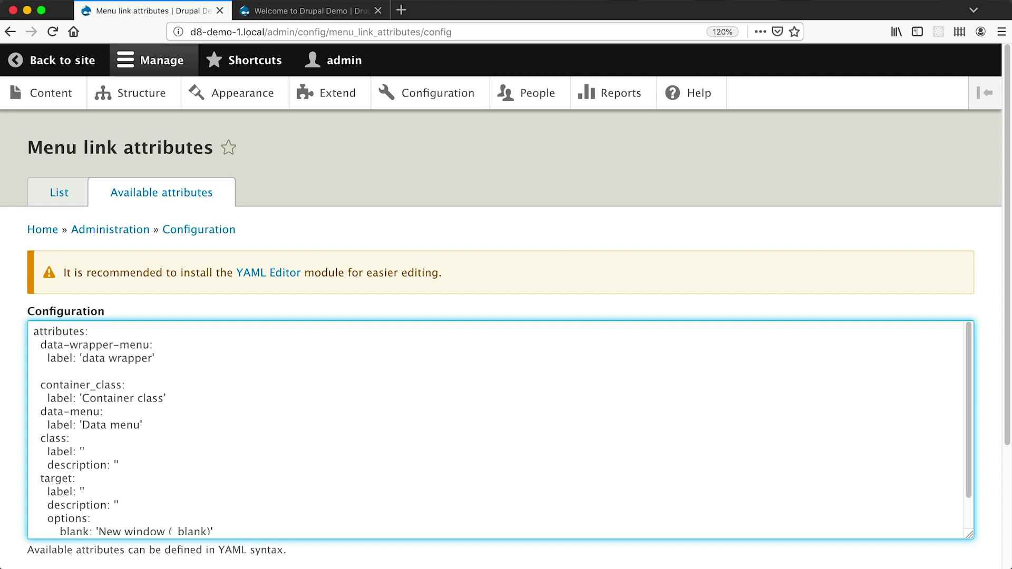
text(container: true)
drag(96, 385, 38, 387)
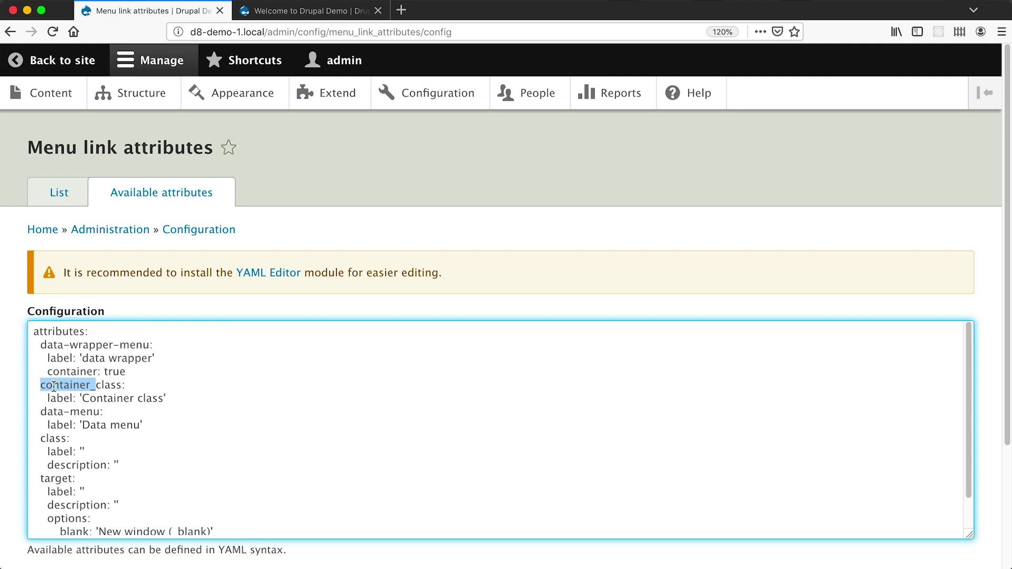
click(97, 386)
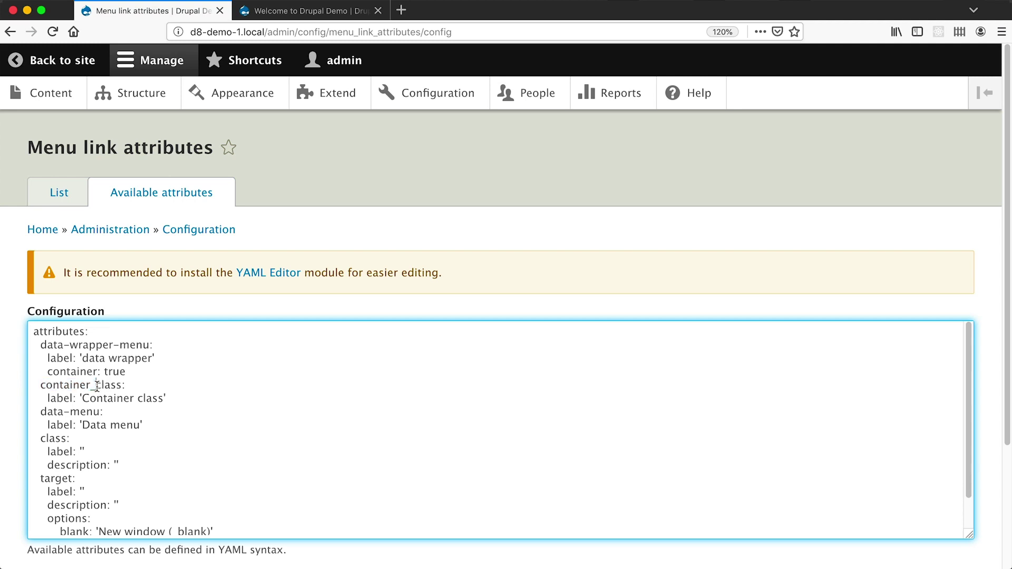
Step: Save the available attributes configuration with the data-wrapper-menu container attribute
click(127, 374)
scroll(135, 395, down, 5)
click(70, 482)
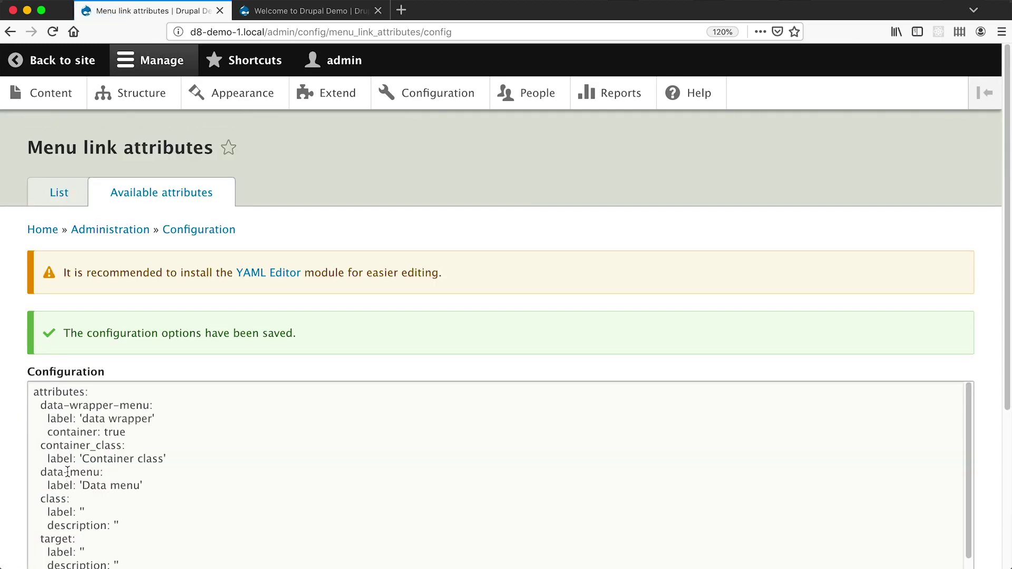
Step: Open the Cars link of the Main navigation menu for editing and expand its Attributes section
click(65, 193)
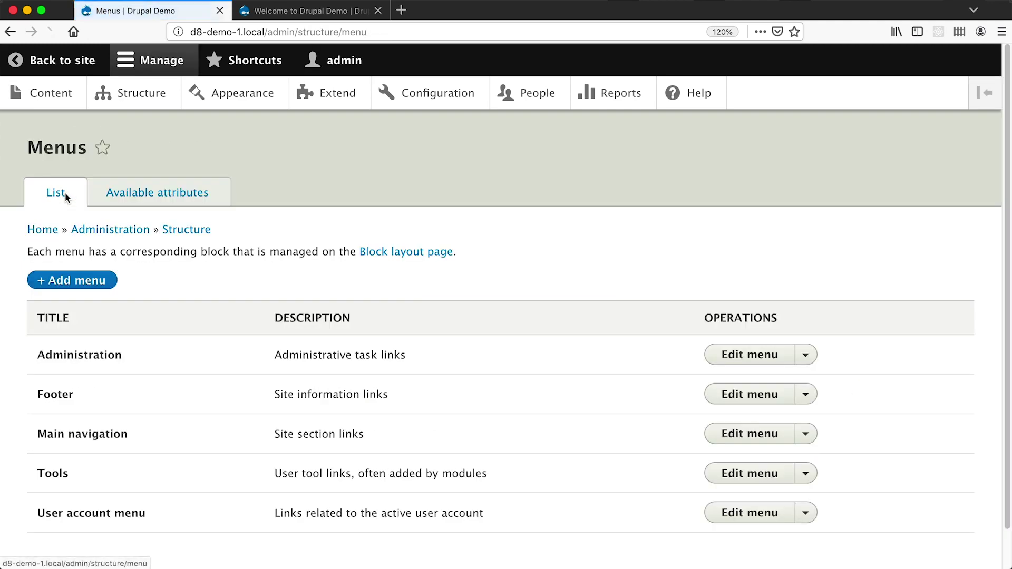
click(730, 433)
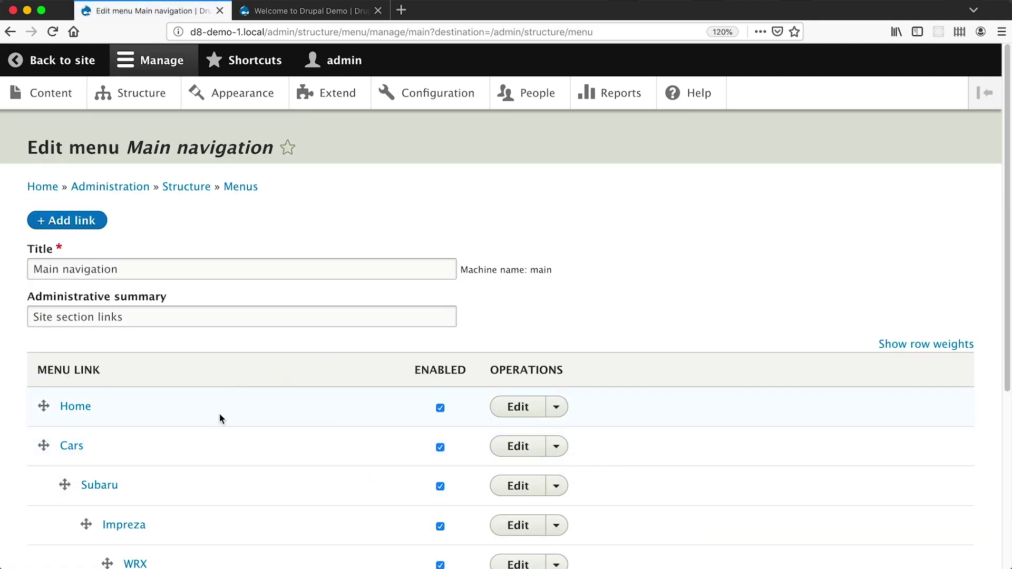
click(519, 446)
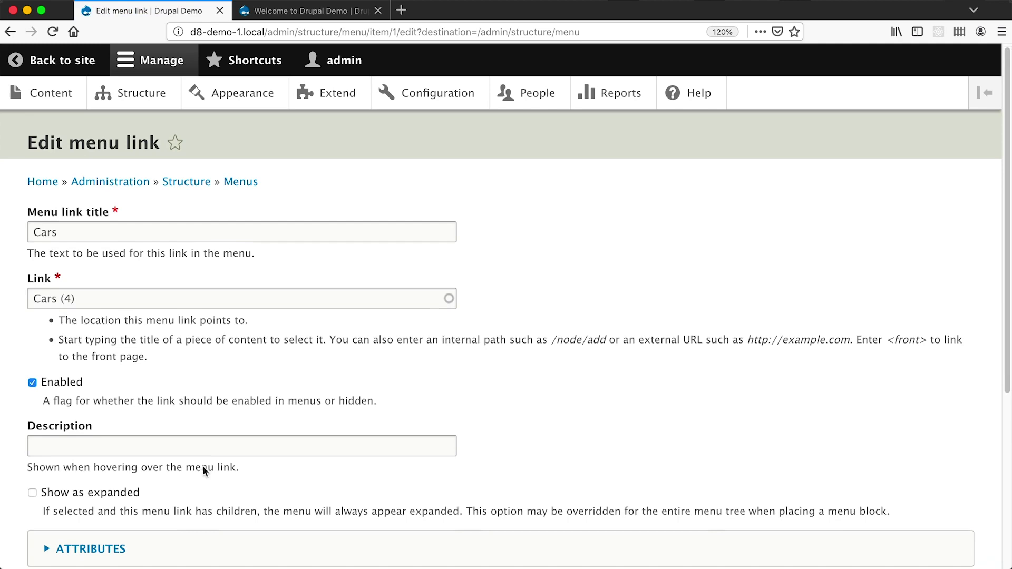
scroll(88, 346, down, 2)
click(87, 471)
scroll(107, 463, down, 5)
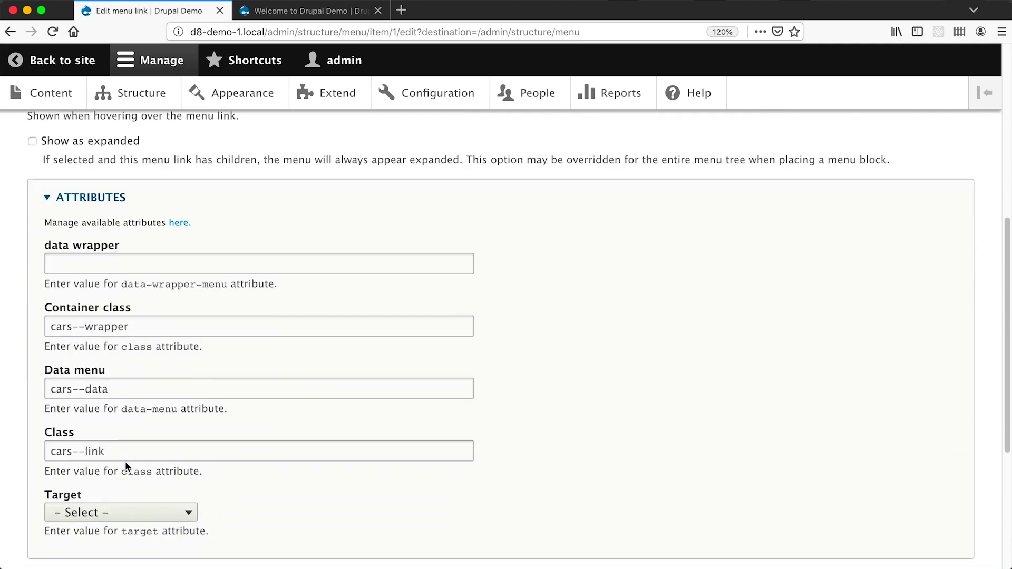
Step: Set the Cars link's data wrapper attribute to cars--wrapper-data and save the menu link
click(103, 267)
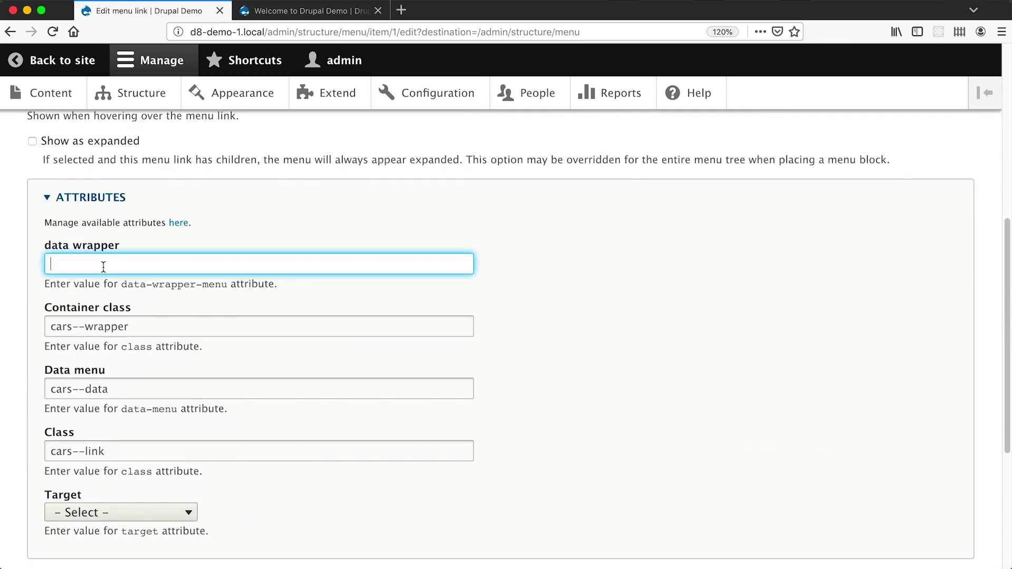
text(cars--wraup)
key(BackSpace)
key(BackSpace)
text(pper-data)
scroll(80, 365, down, 5)
click(76, 486)
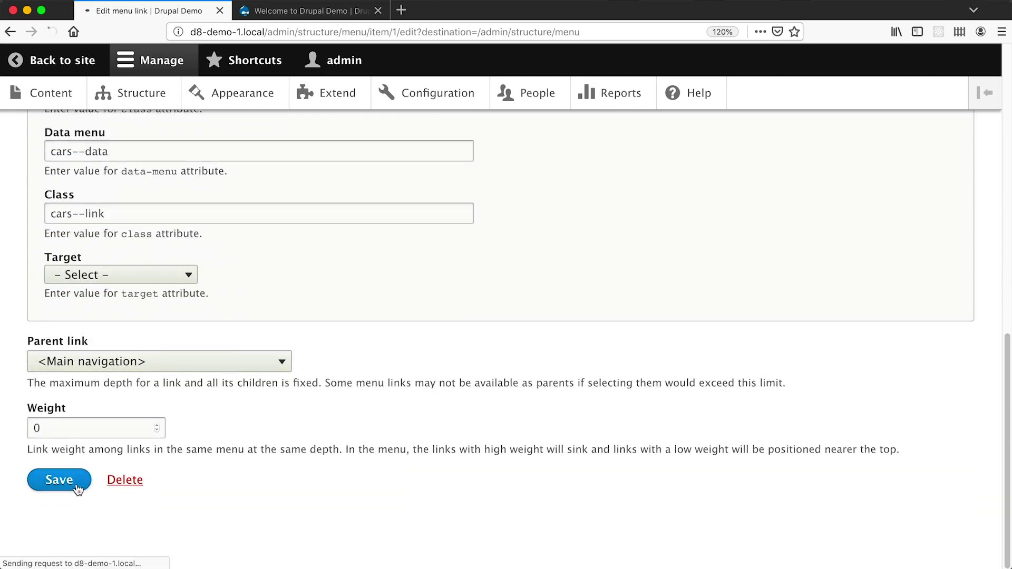
Step: Reload the front page and check the Cars link's parent list item in the HTML for the data-wrapper-menu attribute
click(300, 10)
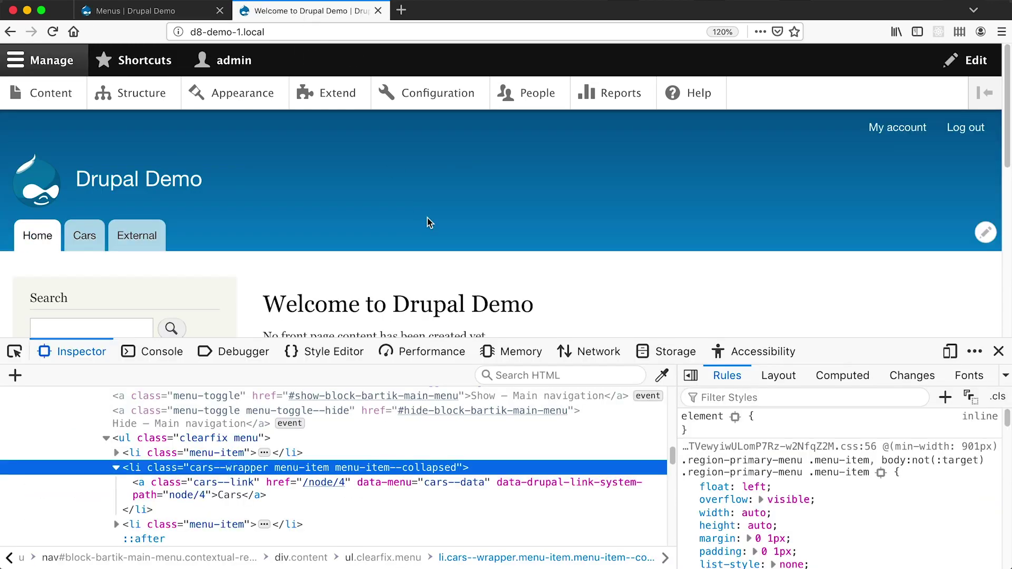
key(super+r)
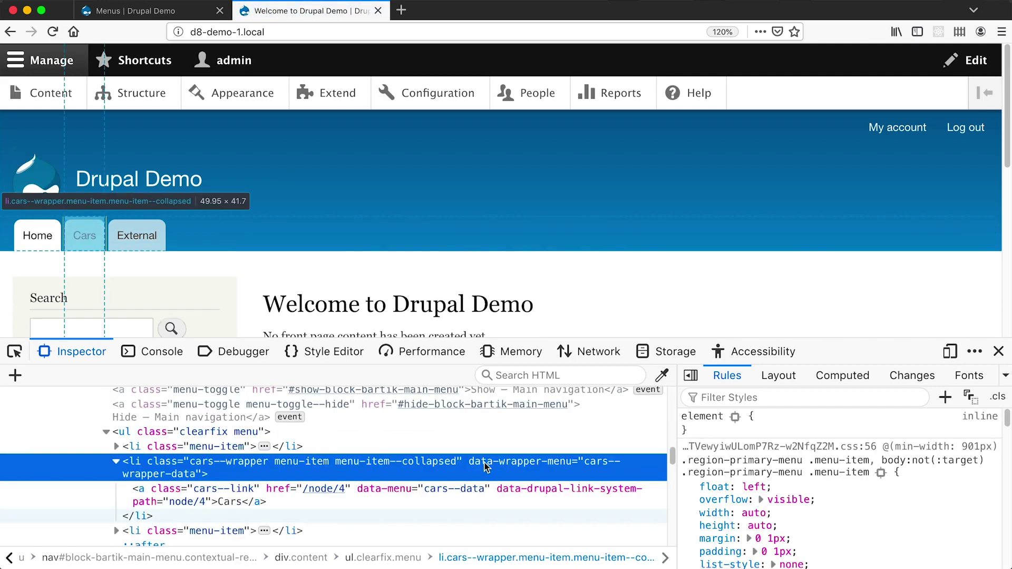